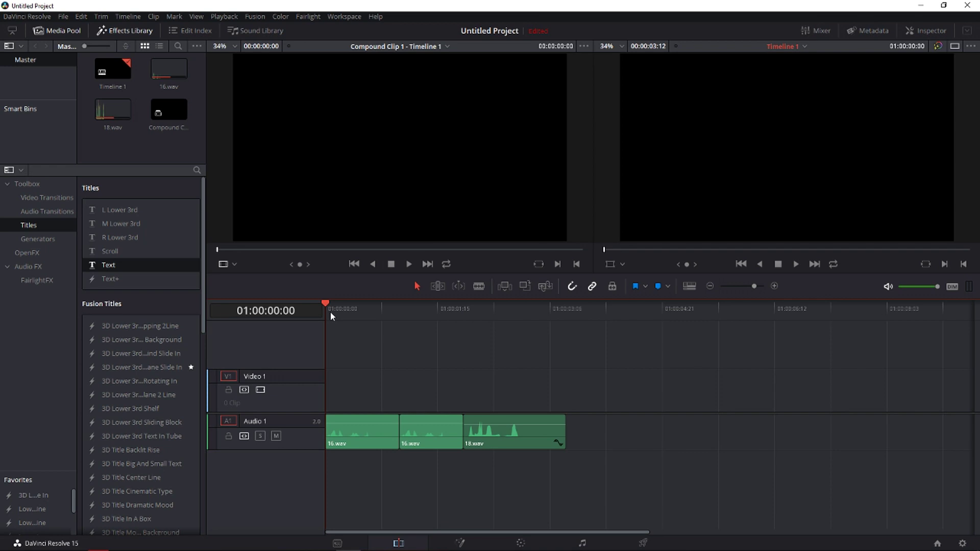
Step: Preview the 16.wav and 18.wav audio clips from the start of the timeline
{"action": "key", "text": "space"}
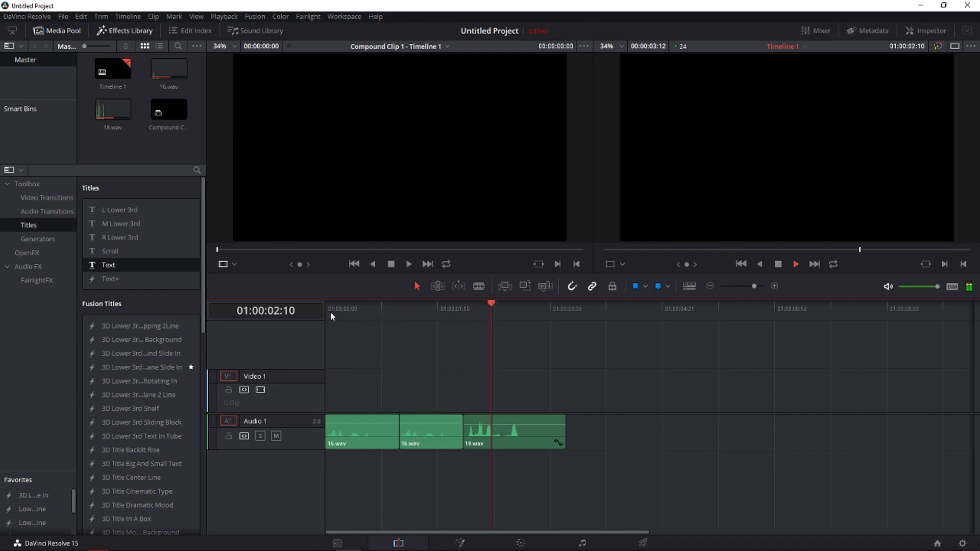
{"action": "key", "text": "space"}
{"action": "key", "text": "Home"}
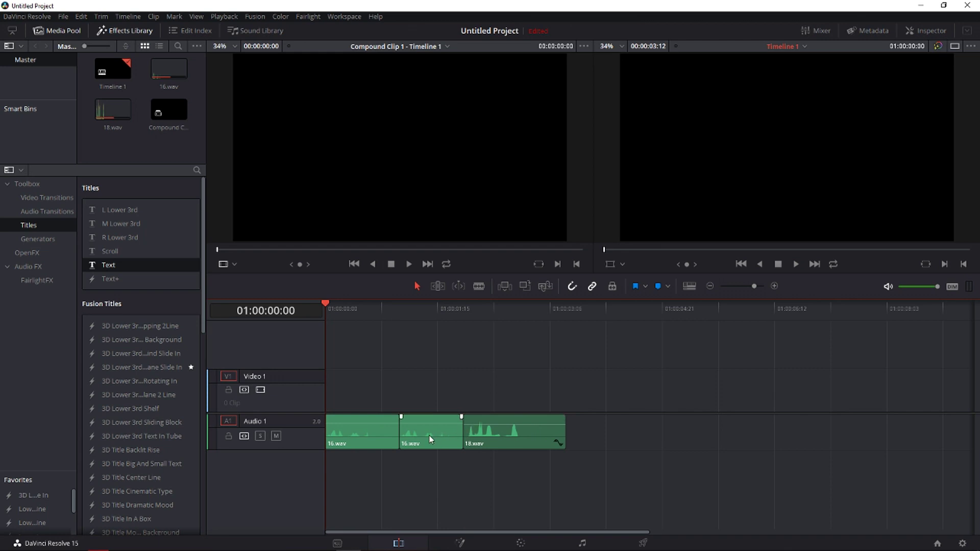
{"action": "left_click", "coordinate": [339, 431]}
{"action": "left_click", "coordinate": [495, 430]}
{"action": "key", "text": "space"}
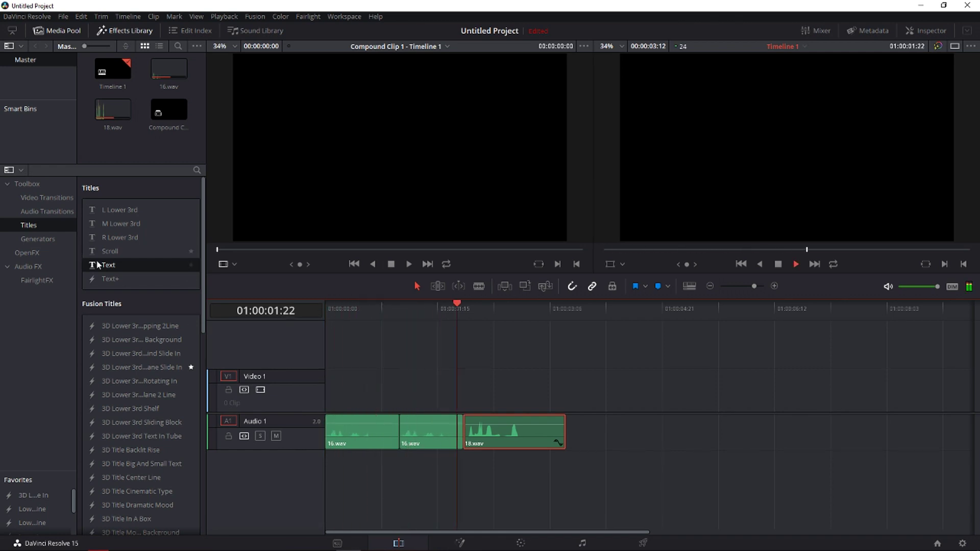
{"action": "key", "text": "space"}
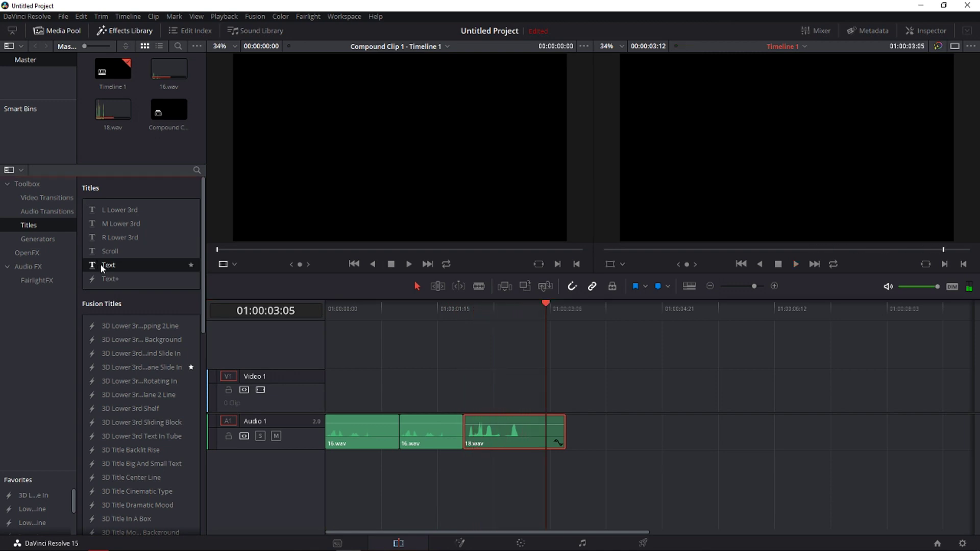
Step: Place a Text title at the start of V1 and show its Inspector settings
{"action": "left_click_drag", "start_coordinate": [103, 265], "coordinate": [329, 384]}
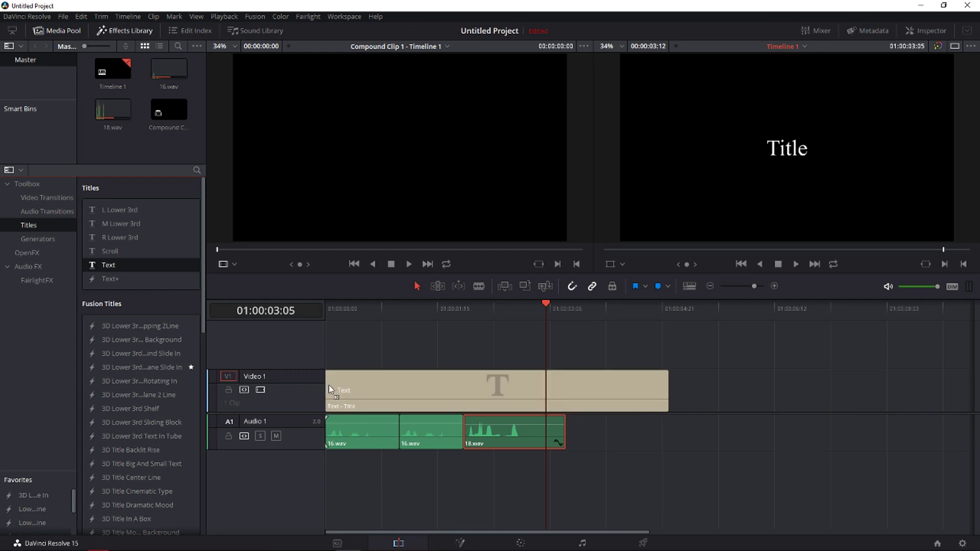
{"action": "left_click", "coordinate": [340, 310]}
{"action": "left_click", "coordinate": [930, 30]}
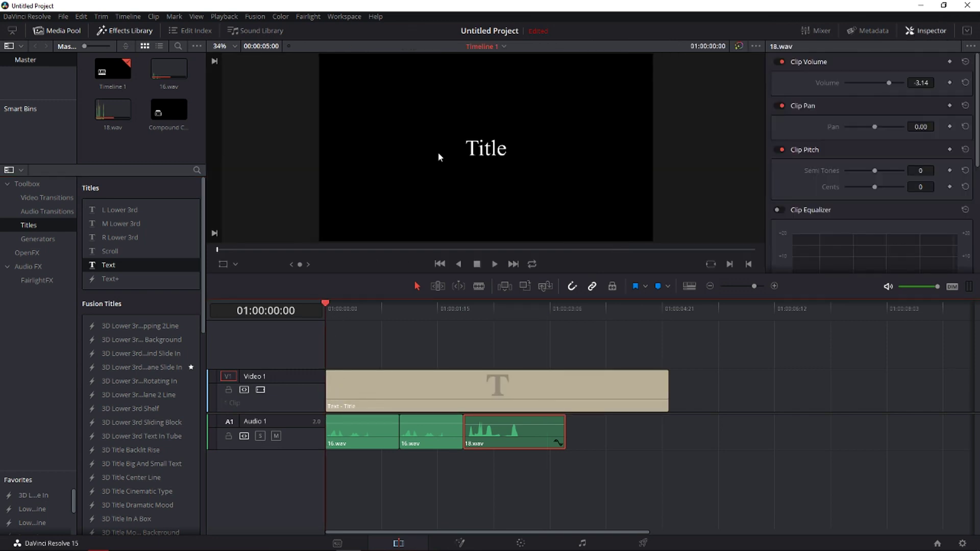
{"action": "left_click", "coordinate": [668, 388]}
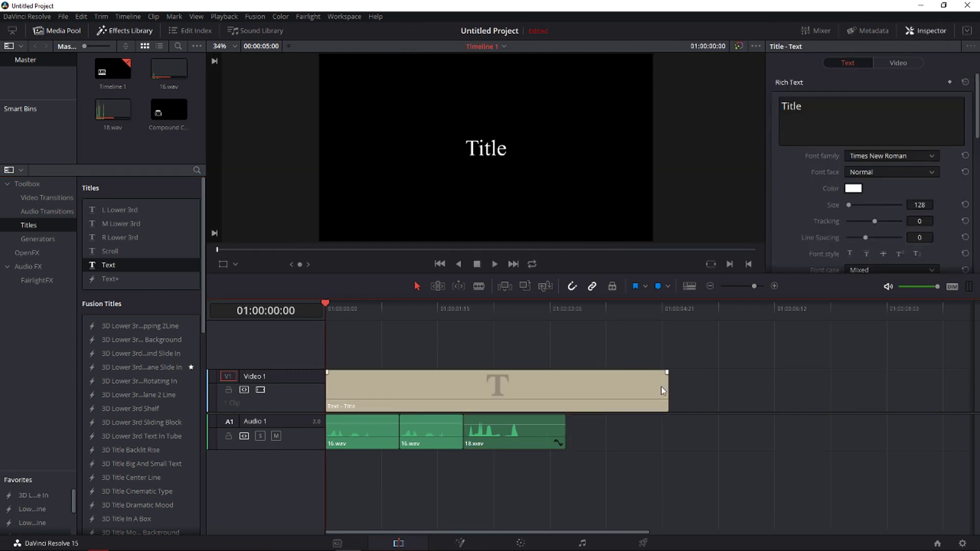
Step: Trim the title to end with the audio, type GLITCH / EFFECT on two lines, size 192
{"action": "left_click_drag", "start_coordinate": [668, 388], "coordinate": [565, 389]}
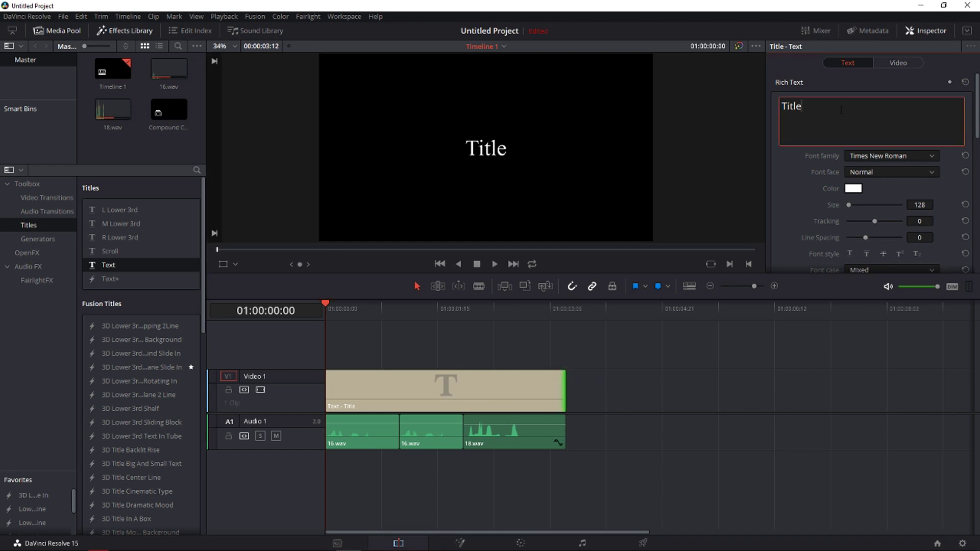
{"action": "type", "text": "GLITCH"}
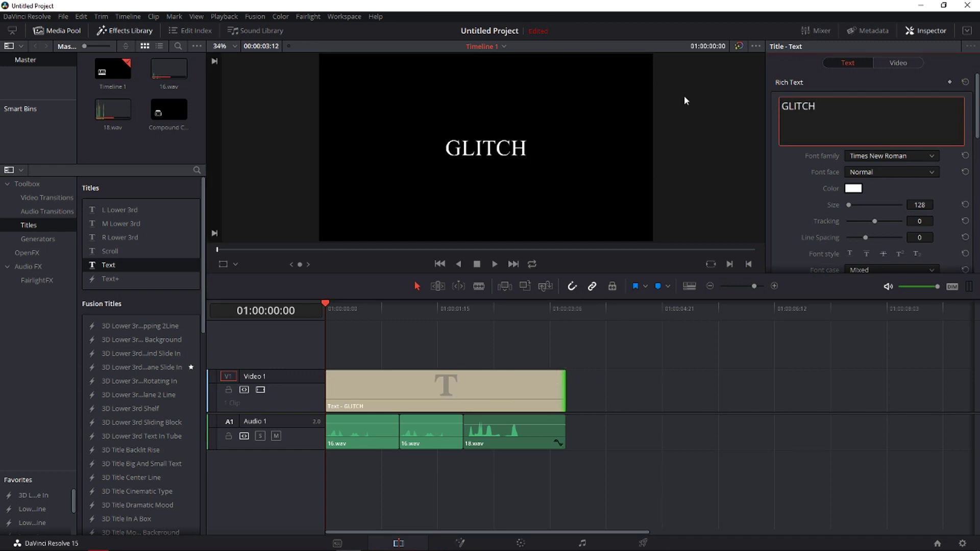
{"action": "key", "text": "Return"}
{"action": "type", "text": "EFFECT"}
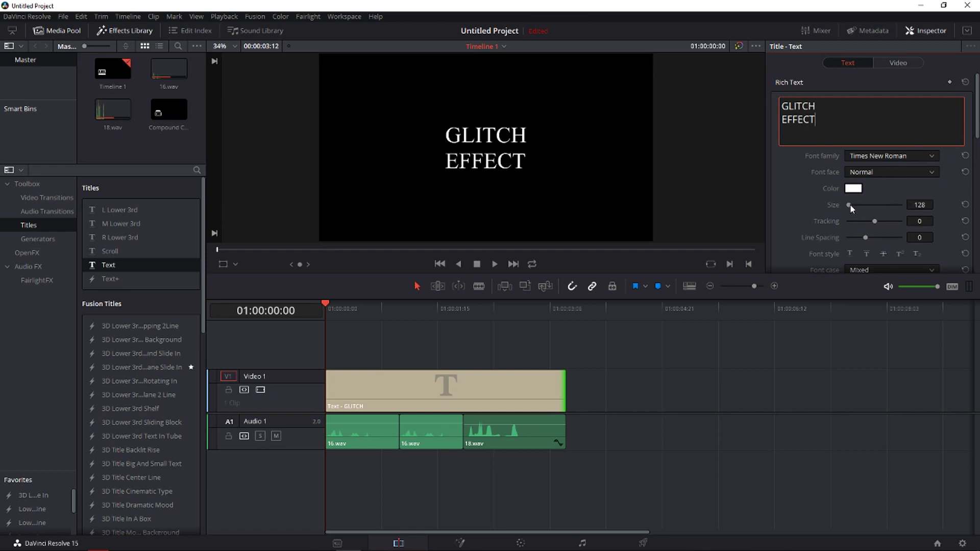
{"action": "left_click_drag", "start_coordinate": [850, 204], "coordinate": [851, 206]}
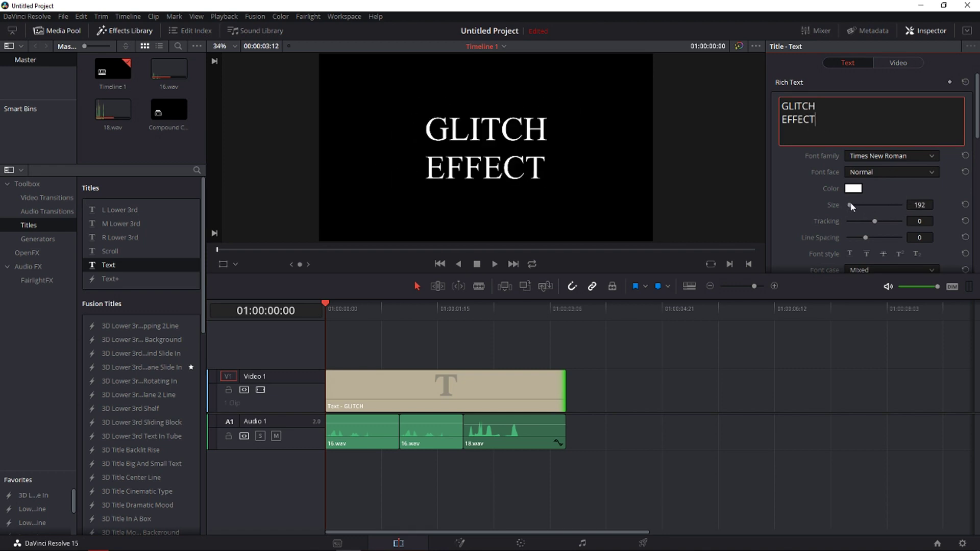
Step: Set the title font to Bebas Neue and enlarge the text to size 269
{"action": "left_click", "coordinate": [874, 155]}
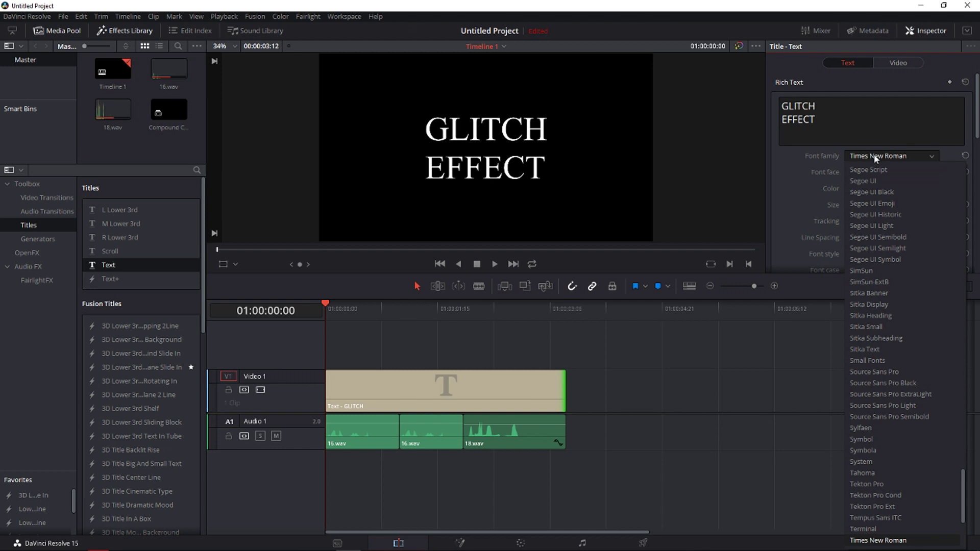
{"action": "scroll", "coordinate": [907, 245], "scroll_direction": "up", "scroll_amount": 12}
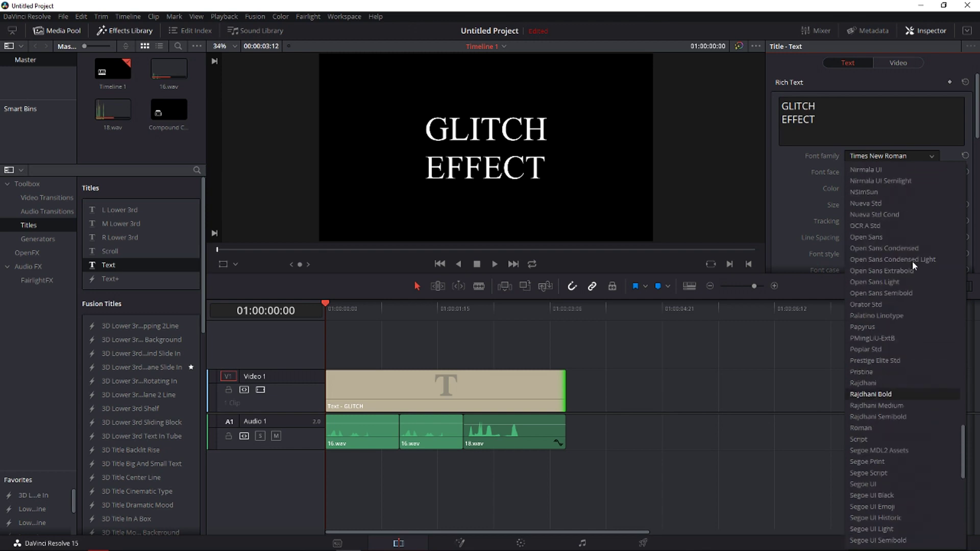
{"action": "scroll", "coordinate": [908, 268], "scroll_direction": "up", "scroll_amount": 10}
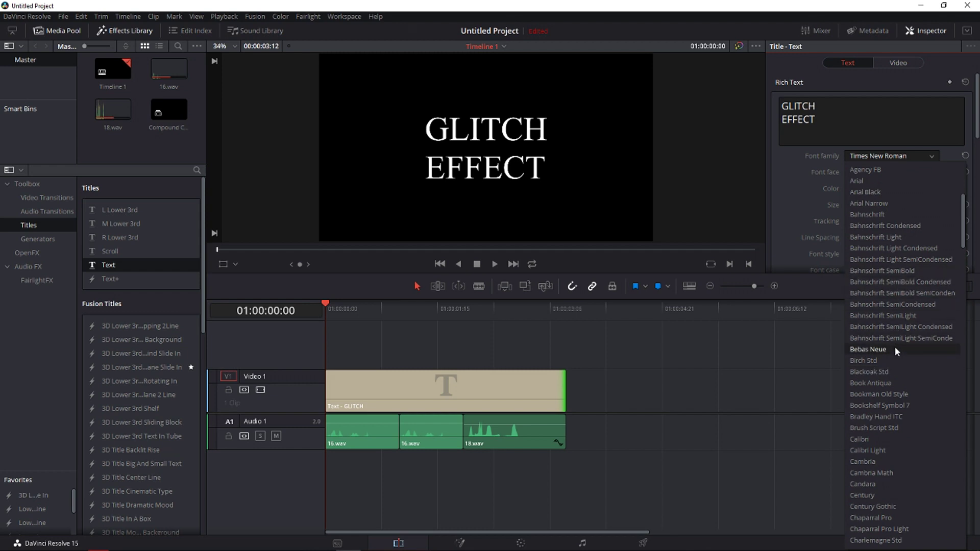
{"action": "left_click", "coordinate": [896, 350]}
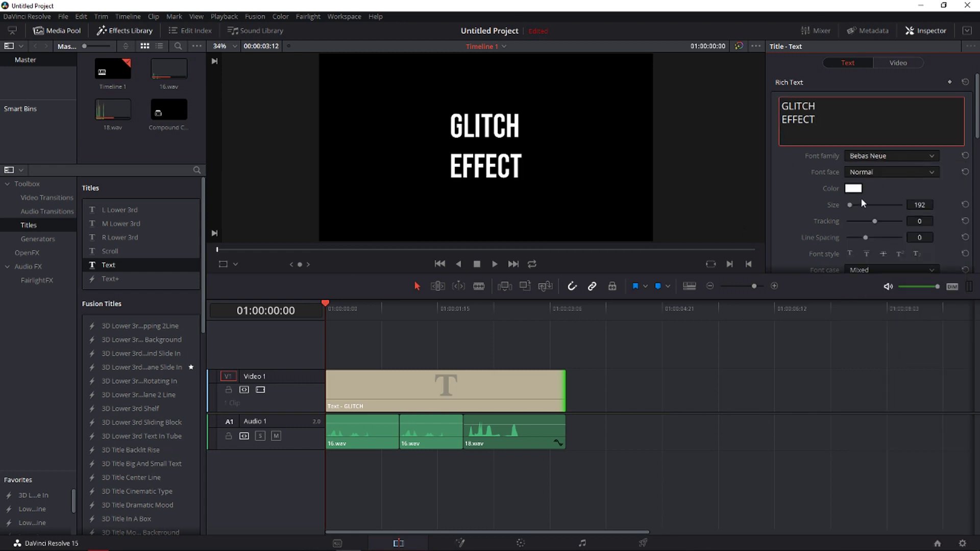
{"action": "left_click_drag", "start_coordinate": [850, 206], "coordinate": [852, 207]}
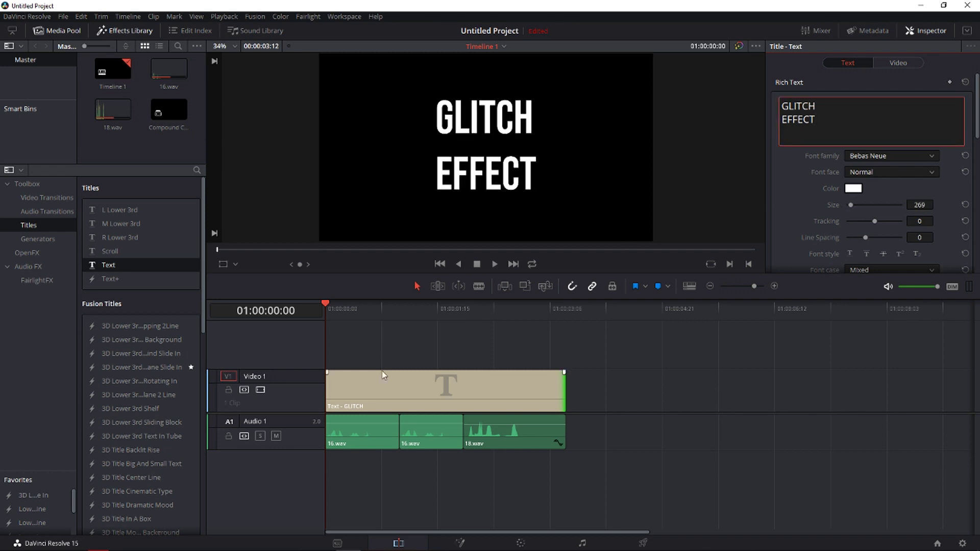
{"action": "right_click", "coordinate": [367, 383]}
Step: Create a new compound clip named 'Glitch effect' from the Text title clip
{"action": "left_click", "coordinate": [358, 385]}
{"action": "right_click", "coordinate": [356, 390]}
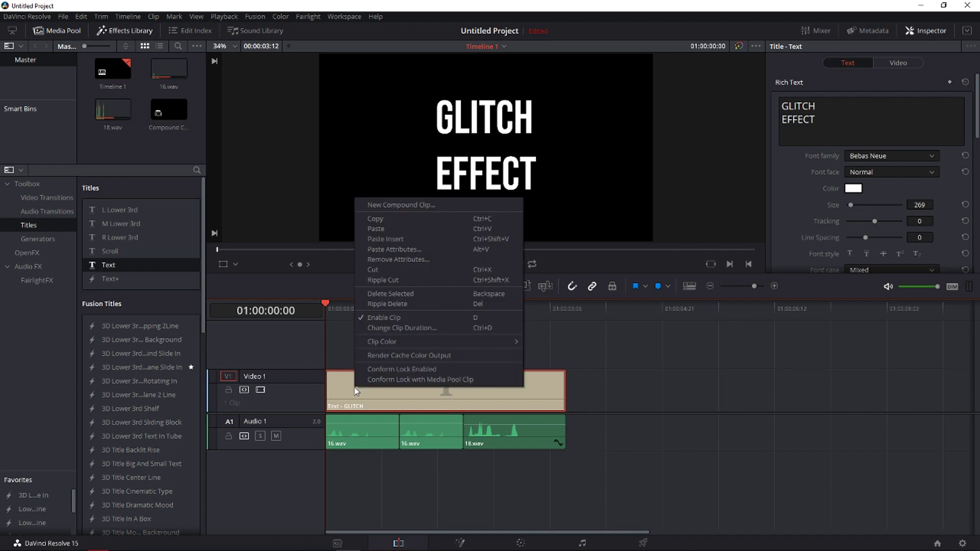
{"action": "left_click", "coordinate": [408, 205]}
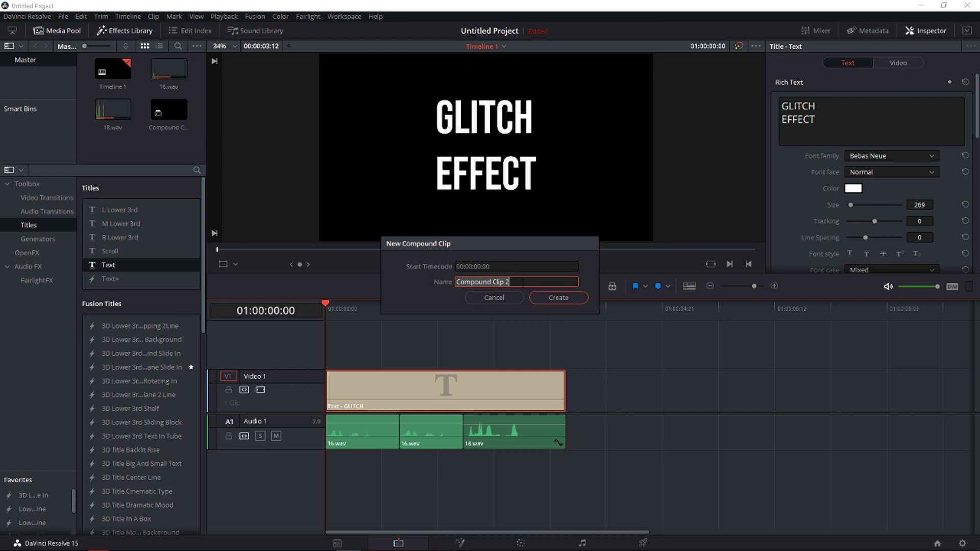
{"action": "type", "text": "Glitch effect"}
{"action": "left_click", "coordinate": [545, 299]}
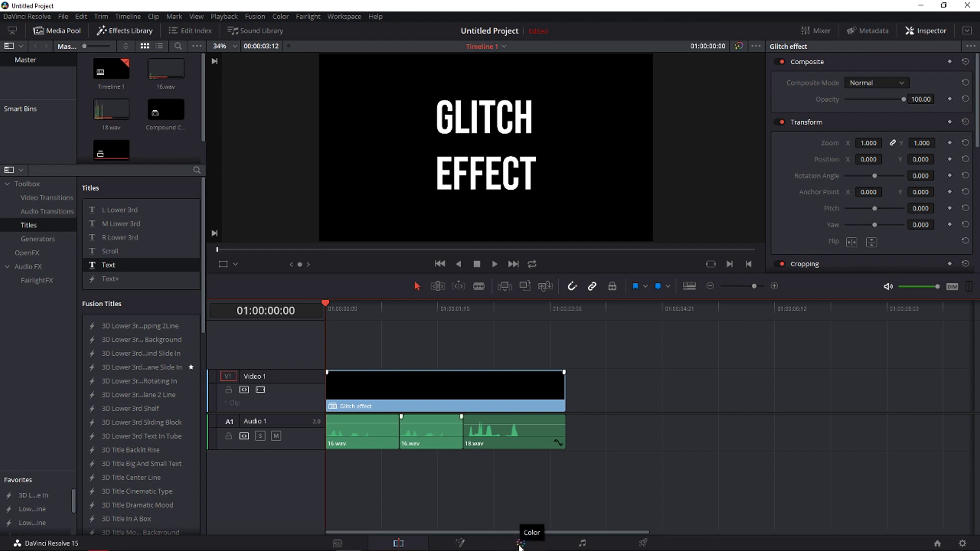
Step: On the Color page, add a serial node after node 01
{"action": "left_click", "coordinate": [520, 544]}
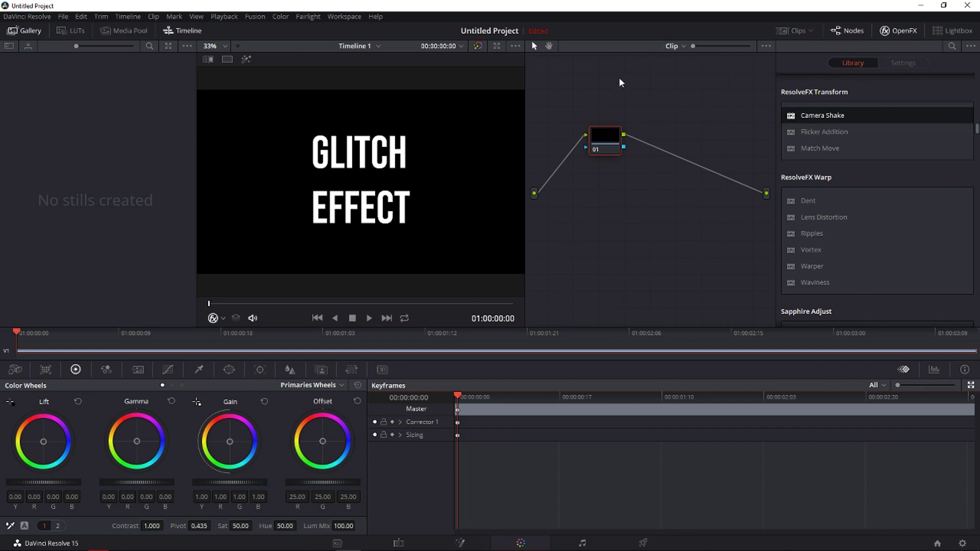
{"action": "left_click_drag", "start_coordinate": [598, 143], "coordinate": [570, 148]}
{"action": "right_click", "coordinate": [578, 147]}
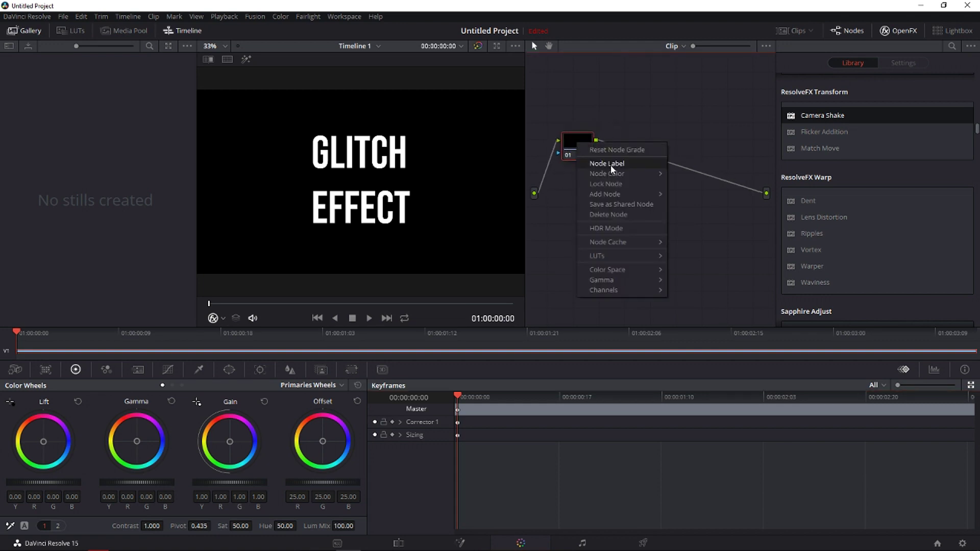
{"action": "mouse_move", "coordinate": [619, 195]}
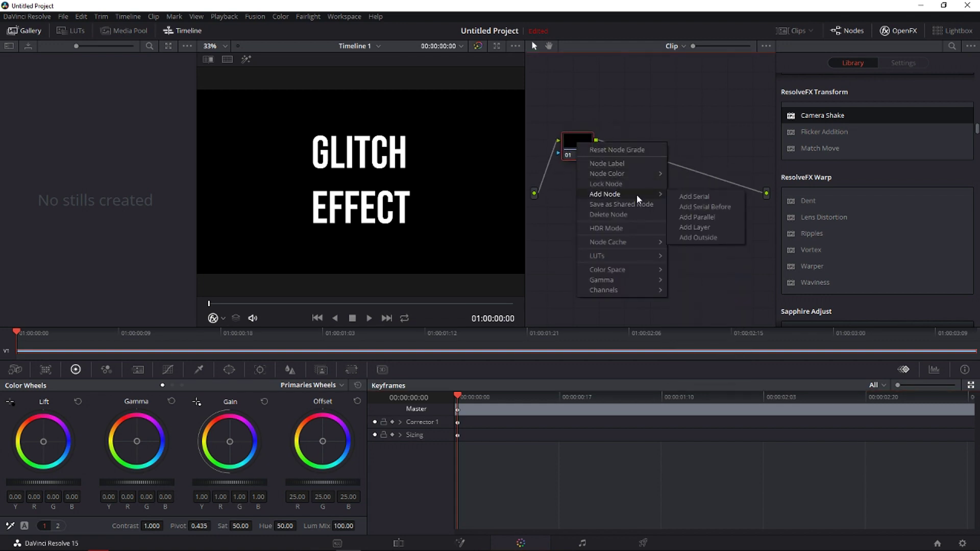
{"action": "left_click", "coordinate": [693, 197]}
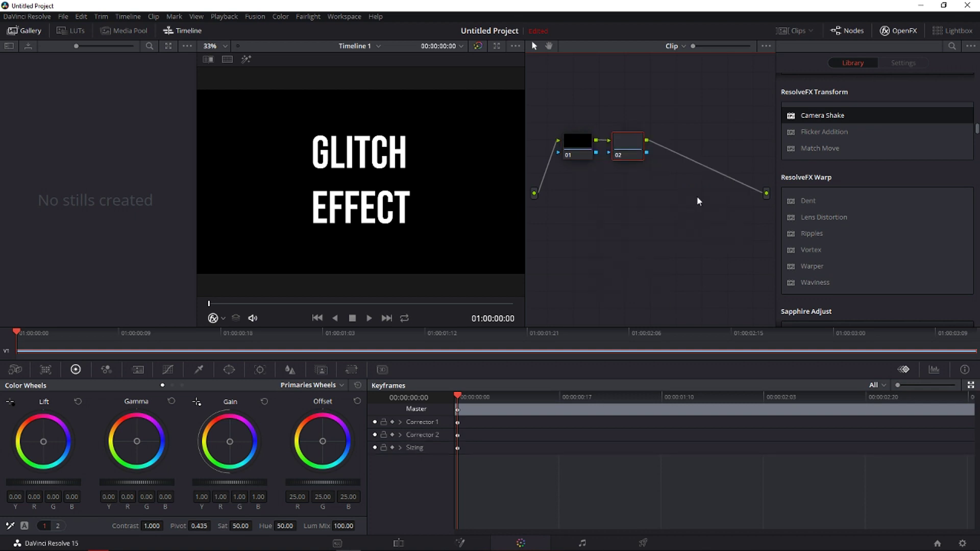
Step: Add a third serial node after node 02 and tidy the node positions
{"action": "right_click", "coordinate": [632, 149]}
{"action": "mouse_move", "coordinate": [673, 198]}
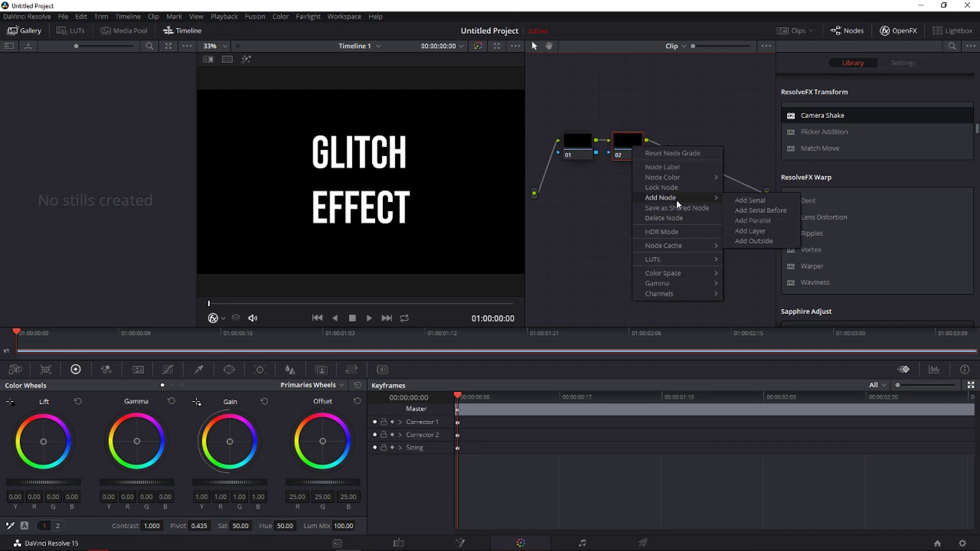
{"action": "left_click", "coordinate": [754, 197]}
{"action": "left_click_drag", "start_coordinate": [579, 146], "coordinate": [581, 146]}
{"action": "left_click", "coordinate": [625, 150]}
{"action": "left_click_drag", "start_coordinate": [670, 148], "coordinate": [668, 148]}
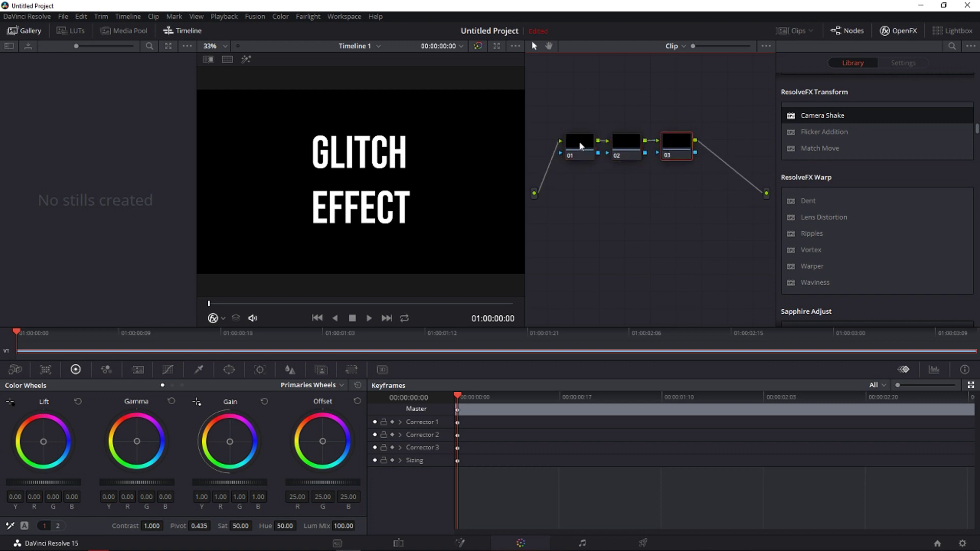
Step: Label node 01 'Jpeg'
{"action": "right_click", "coordinate": [580, 145]}
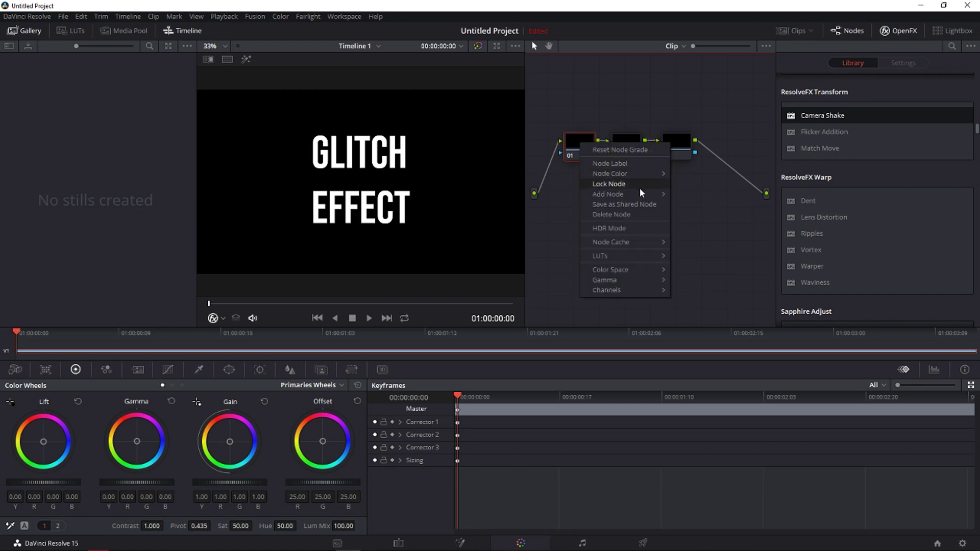
{"action": "left_click", "coordinate": [651, 163]}
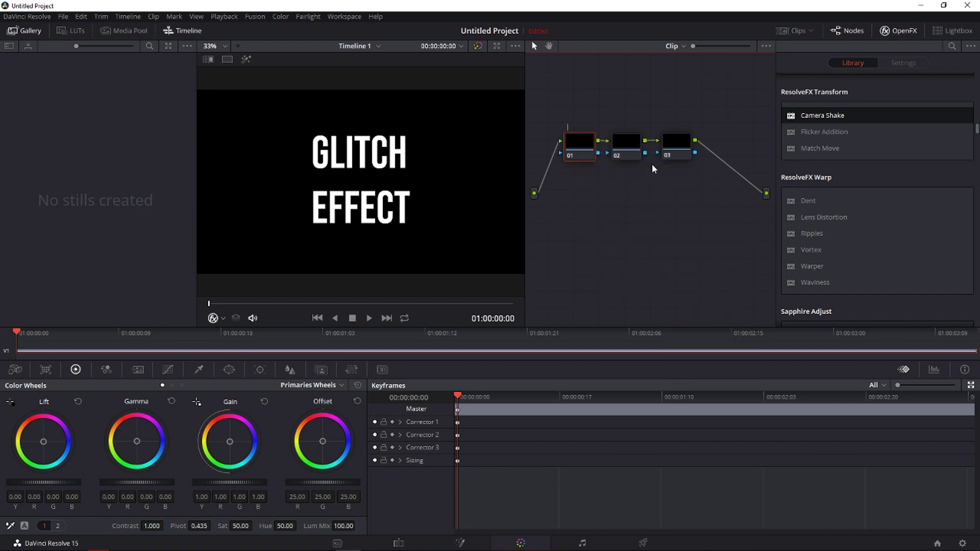
{"action": "type", "text": "Jpeg"}
{"action": "scroll", "coordinate": [817, 86], "scroll_direction": "up", "scroll_amount": 4}
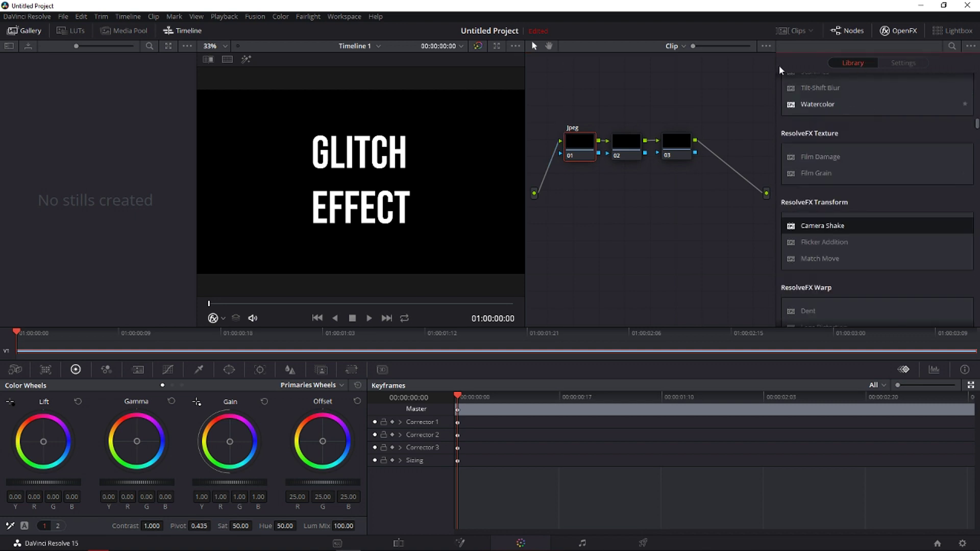
{"action": "scroll", "coordinate": [875, 118], "scroll_direction": "up", "scroll_amount": 10}
Step: Drop JPEG Damage from the OpenFX Library's ResolveFX Stylize onto node 01
{"action": "left_click", "coordinate": [901, 32]}
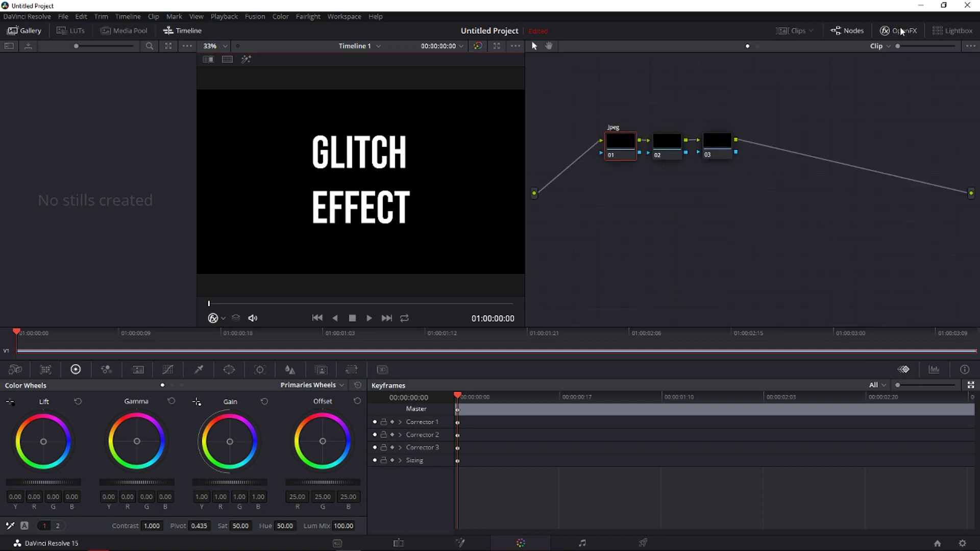
{"action": "left_click", "coordinate": [902, 32]}
{"action": "left_click", "coordinate": [901, 32]}
{"action": "left_click", "coordinate": [901, 32]}
{"action": "scroll", "coordinate": [889, 164], "scroll_direction": "down", "scroll_amount": 3}
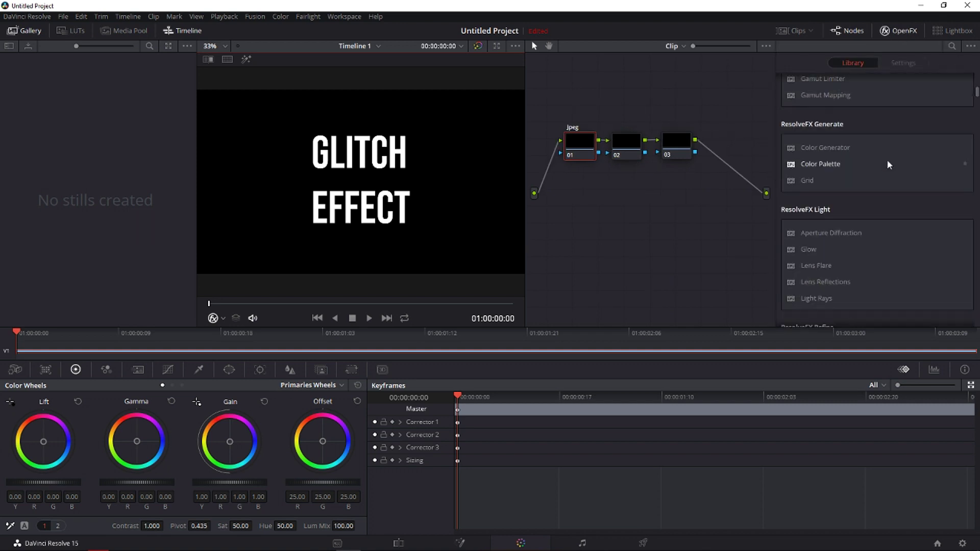
{"action": "scroll", "coordinate": [889, 165], "scroll_direction": "up", "scroll_amount": 8}
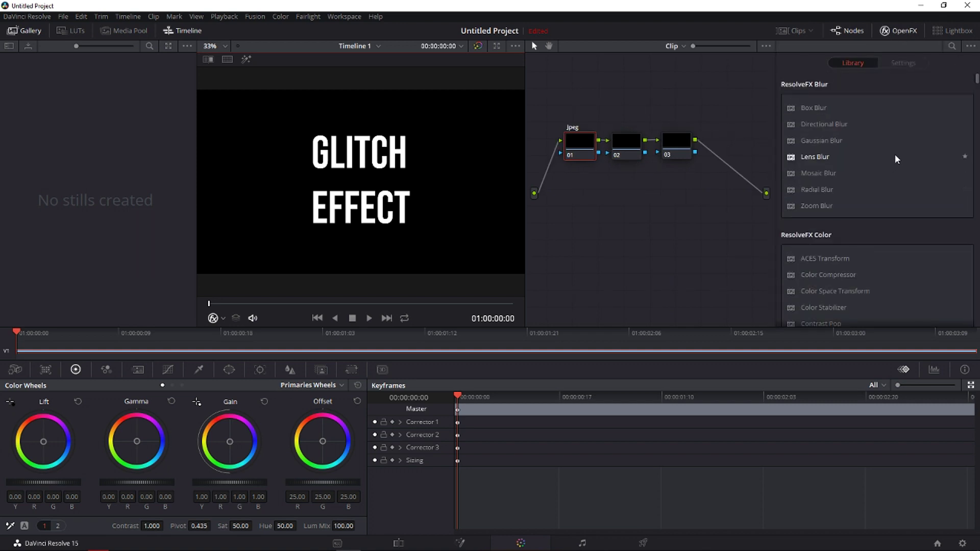
{"action": "scroll", "coordinate": [897, 160], "scroll_direction": "down", "scroll_amount": 10}
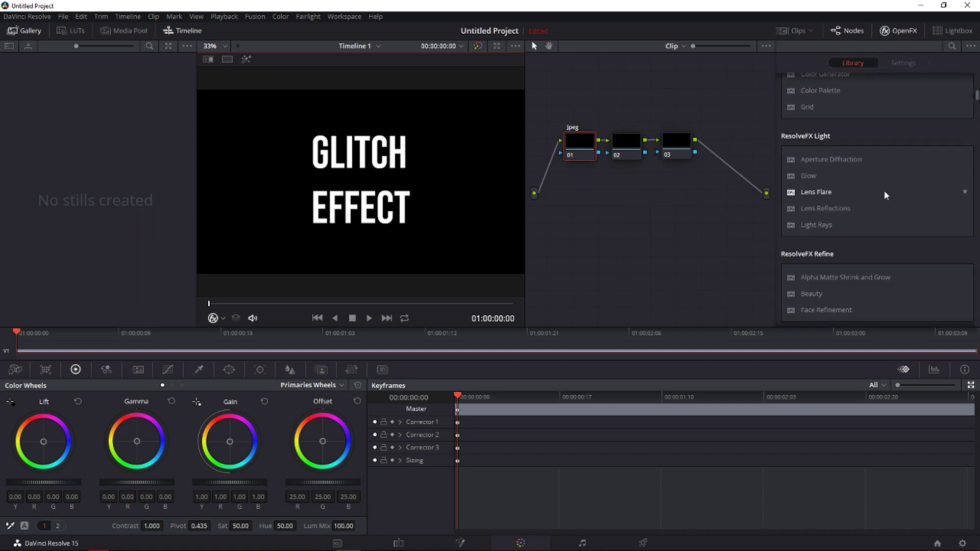
{"action": "scroll", "coordinate": [884, 195], "scroll_direction": "down", "scroll_amount": 6}
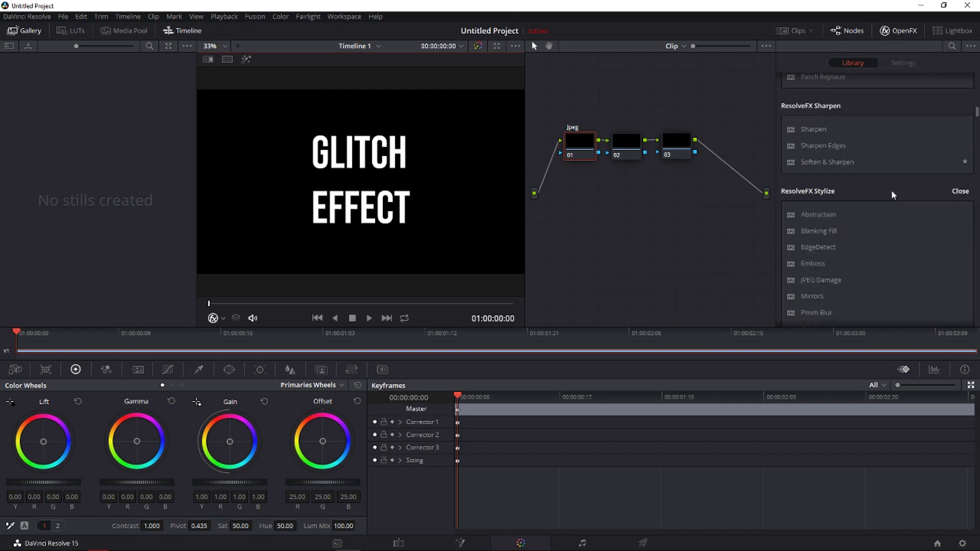
{"action": "scroll", "coordinate": [893, 195], "scroll_direction": "down", "scroll_amount": 3}
{"action": "left_click_drag", "start_coordinate": [866, 208], "coordinate": [580, 147]}
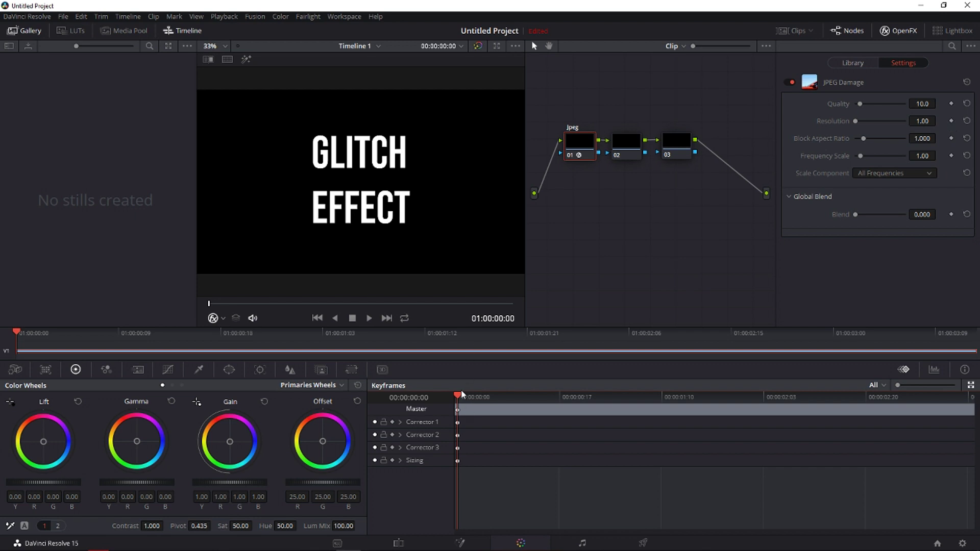
Step: Keyframe JPEG Damage Resolution at 30.00 on frame 6 and 1.00 on frame 12
{"action": "left_click_drag", "start_coordinate": [462, 394], "coordinate": [488, 400]}
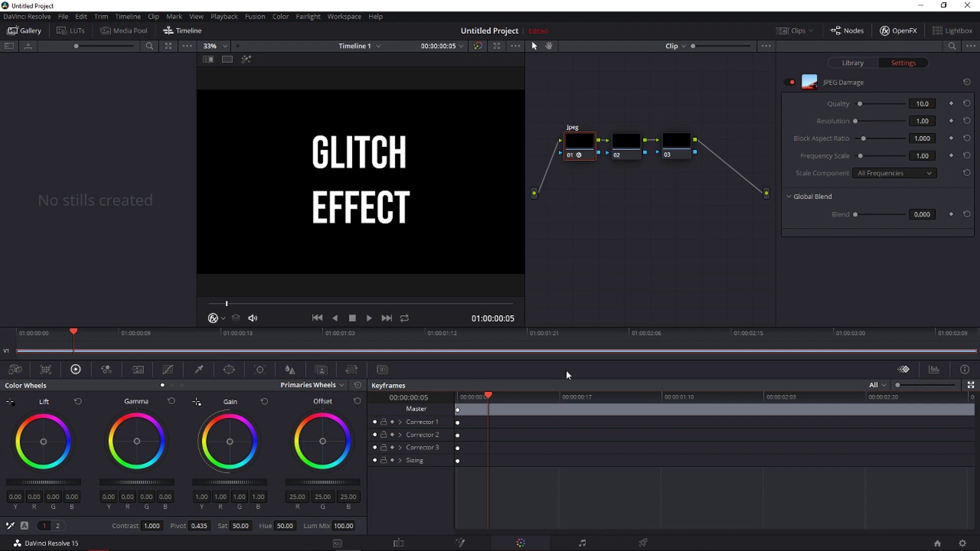
{"action": "key", "text": "Right"}
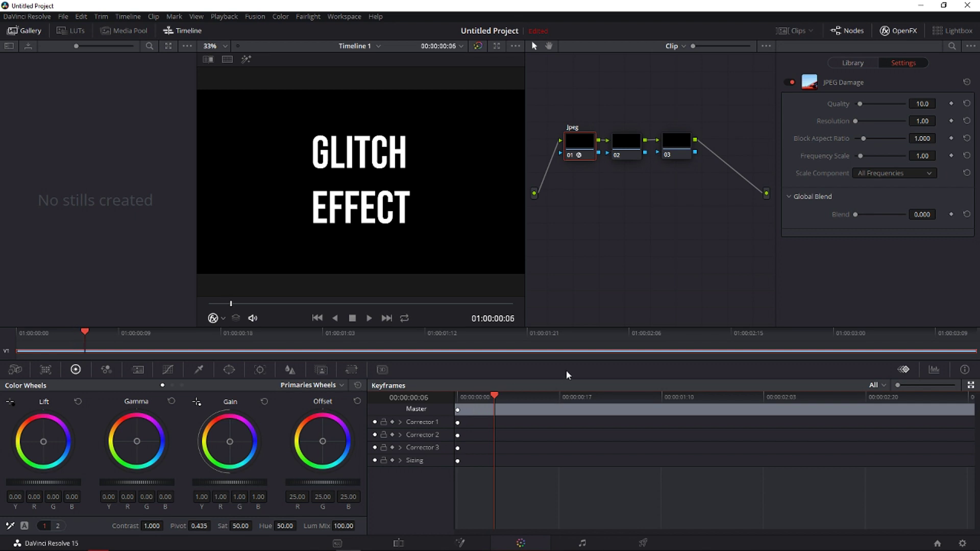
{"action": "left_click", "coordinate": [951, 122]}
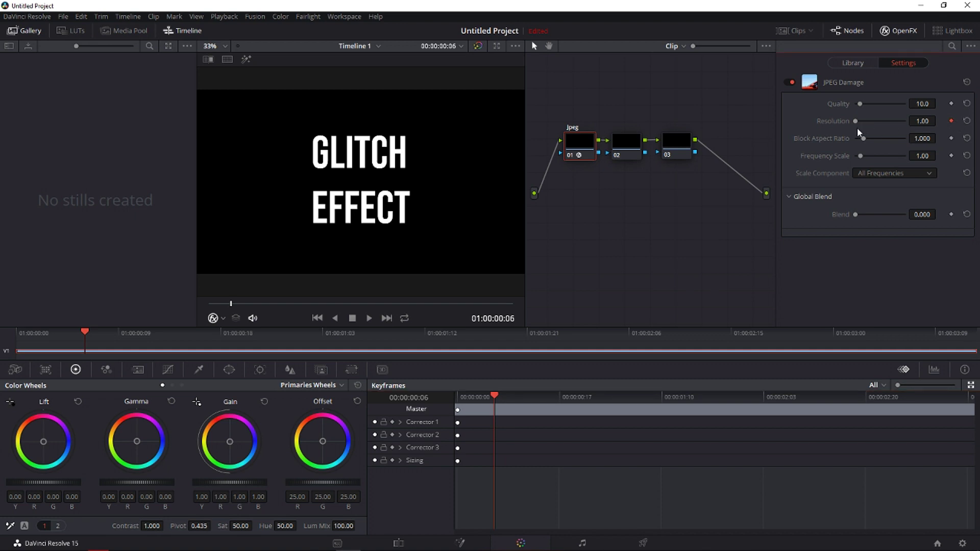
{"action": "left_click_drag", "start_coordinate": [855, 121], "coordinate": [933, 130]}
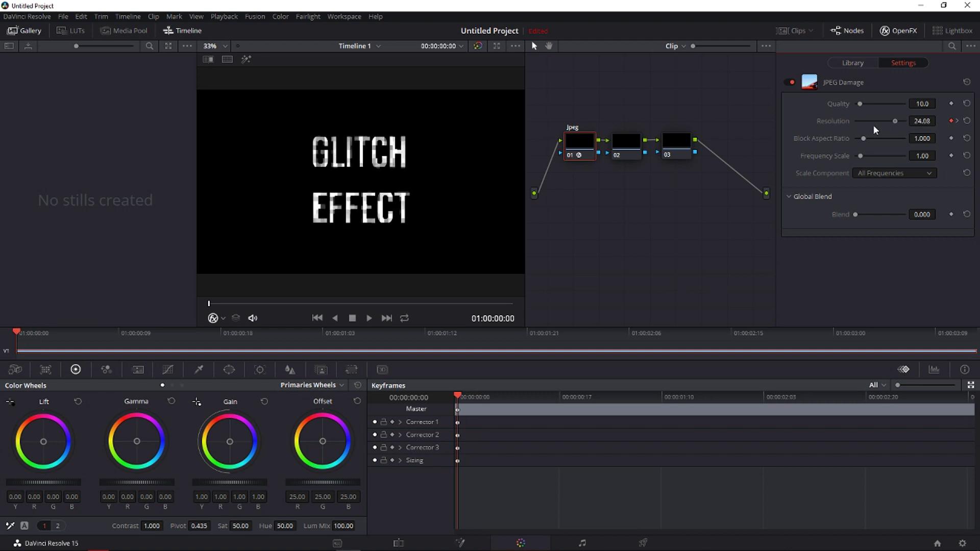
{"action": "key", "text": "space"}
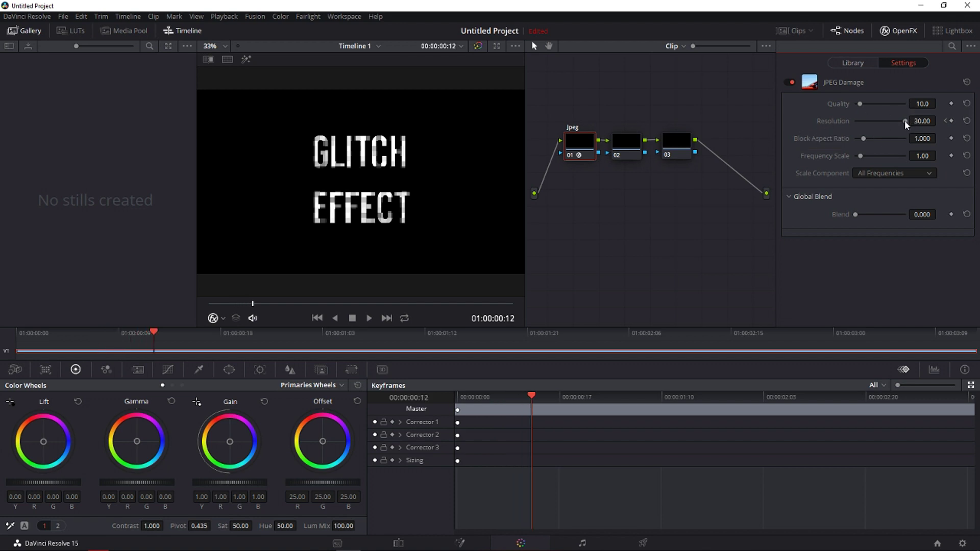
{"action": "left_click_drag", "start_coordinate": [906, 125], "coordinate": [856, 126]}
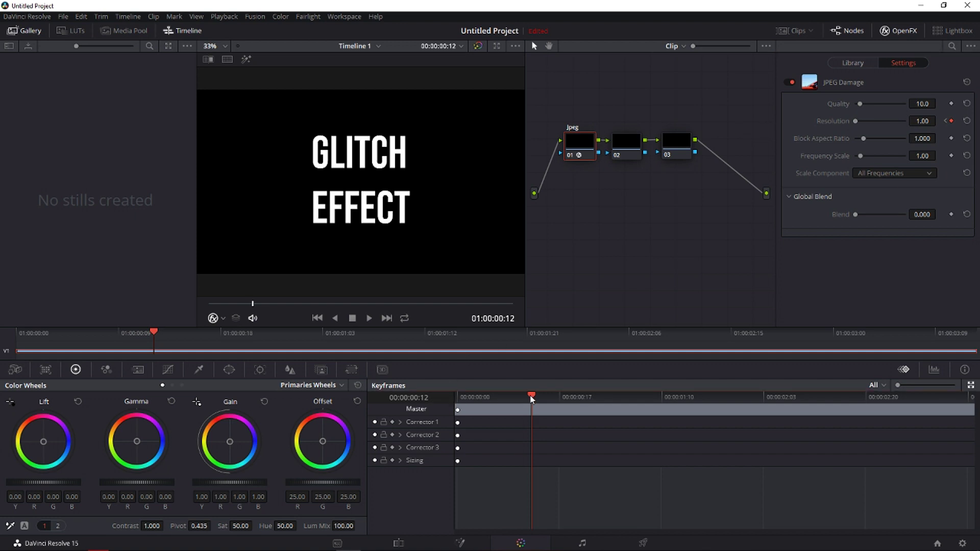
Step: Play back the glitch animation from the clip start, then select node 02
{"action": "left_click_drag", "start_coordinate": [532, 396], "coordinate": [458, 396]}
{"action": "key", "text": "space"}
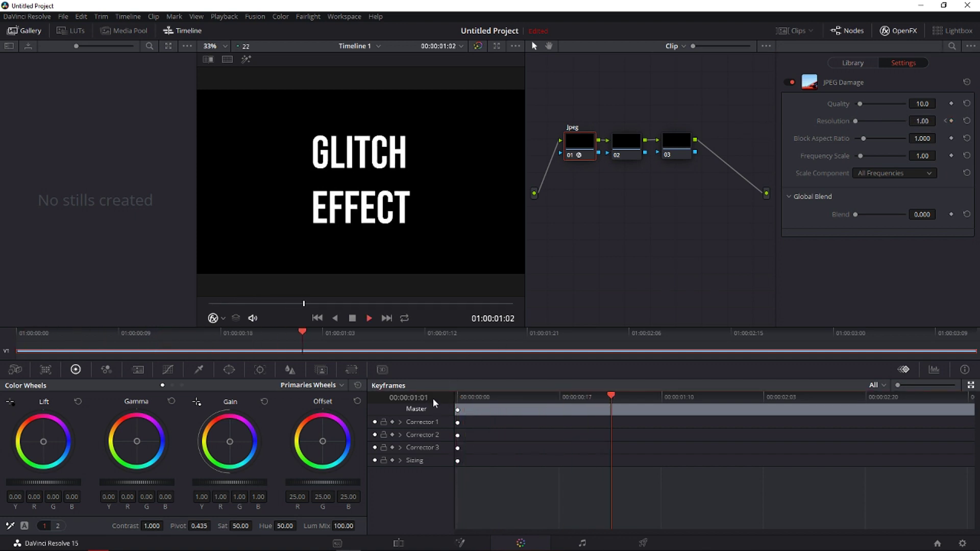
{"action": "key", "text": "space"}
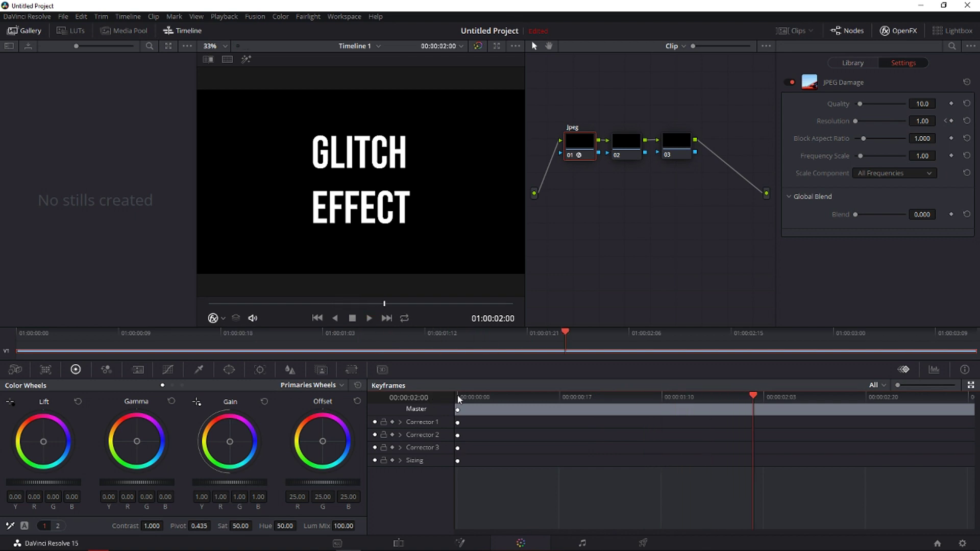
{"action": "left_click", "coordinate": [458, 398]}
{"action": "key", "text": "space"}
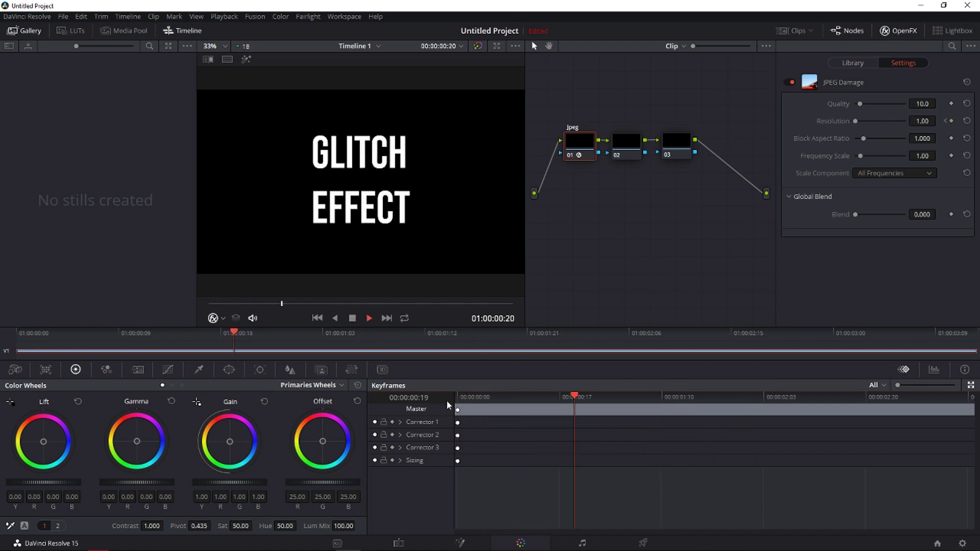
{"action": "key", "text": "space"}
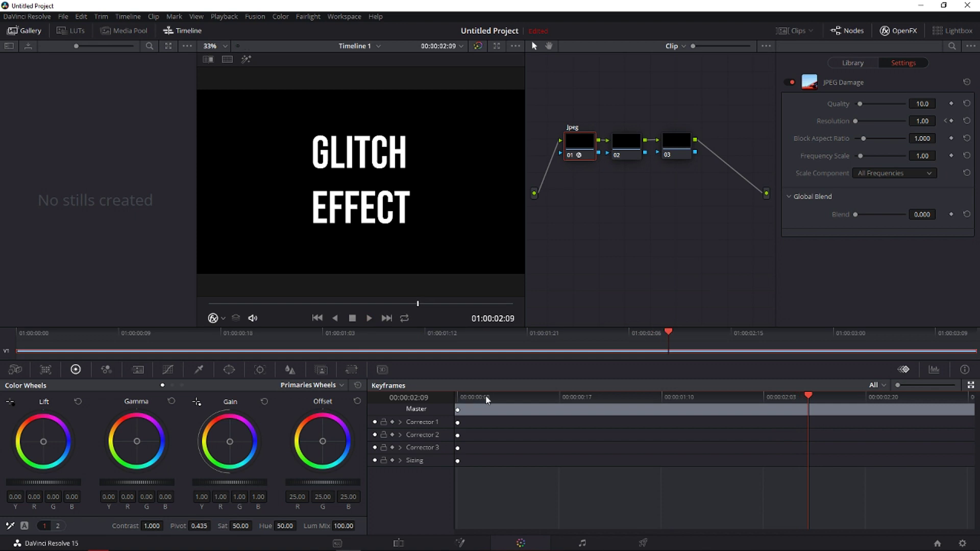
{"action": "left_click", "coordinate": [633, 141]}
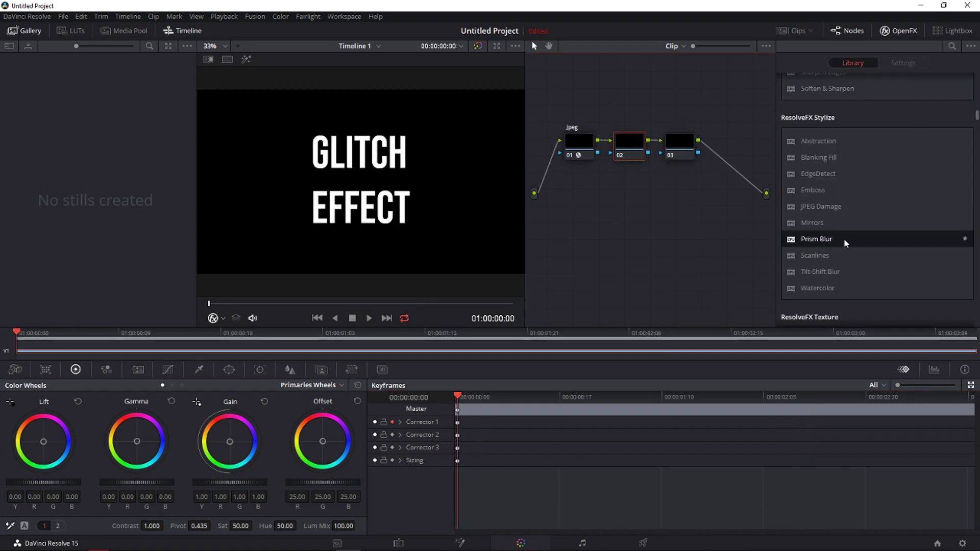
Step: Drop Prism Blur from the OpenFX Library onto node 02 and label the node 'prism'
{"action": "left_click_drag", "start_coordinate": [831, 247], "coordinate": [629, 151]}
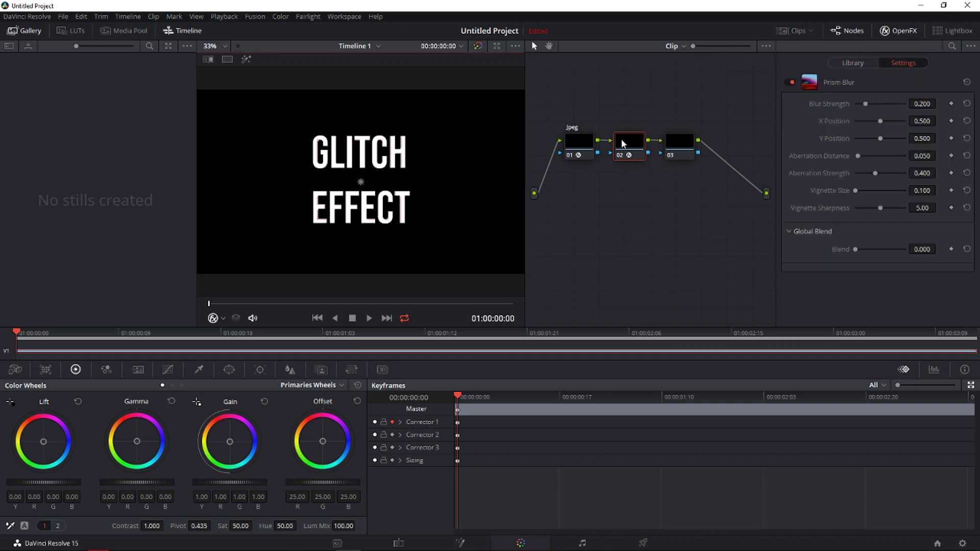
{"action": "right_click", "coordinate": [624, 143]}
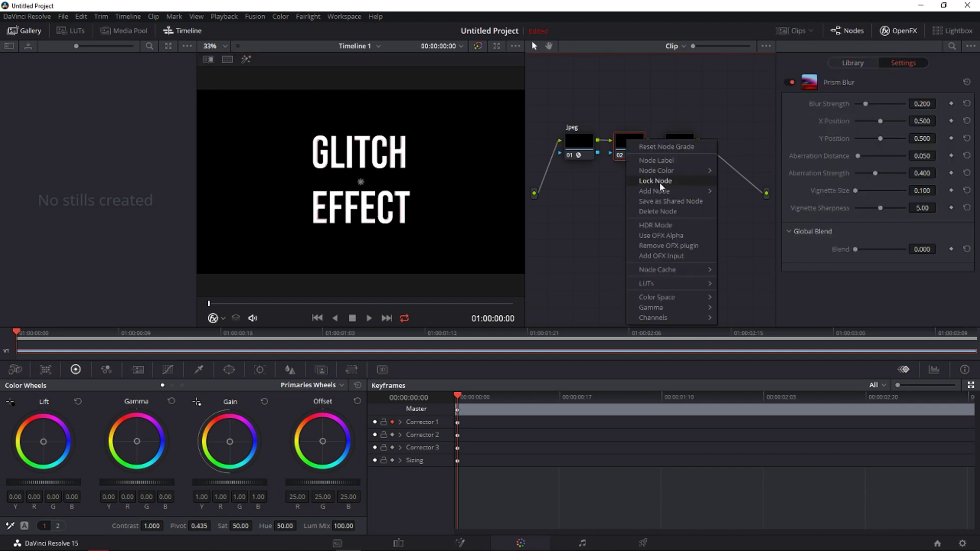
{"action": "left_click", "coordinate": [678, 163]}
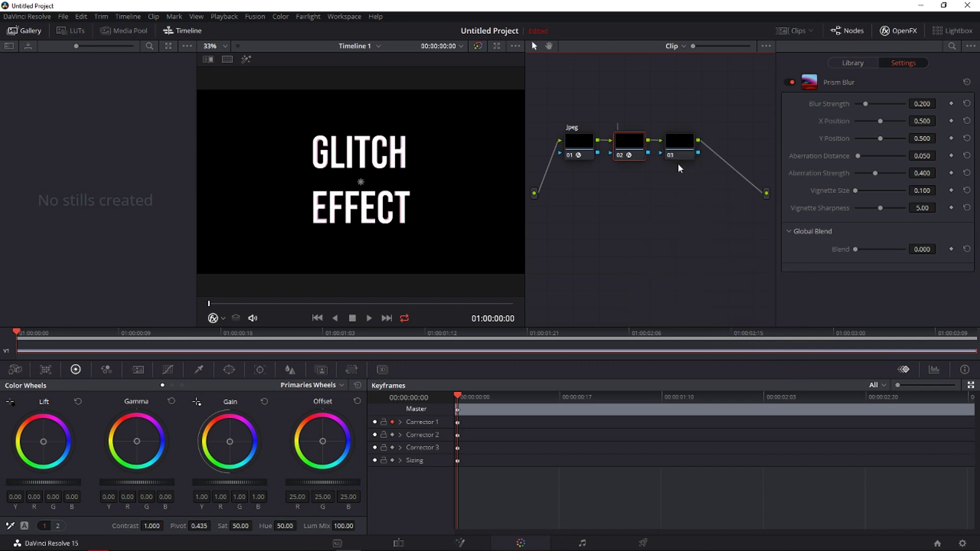
{"action": "type", "text": "prism"}
{"action": "left_click", "coordinate": [571, 210]}
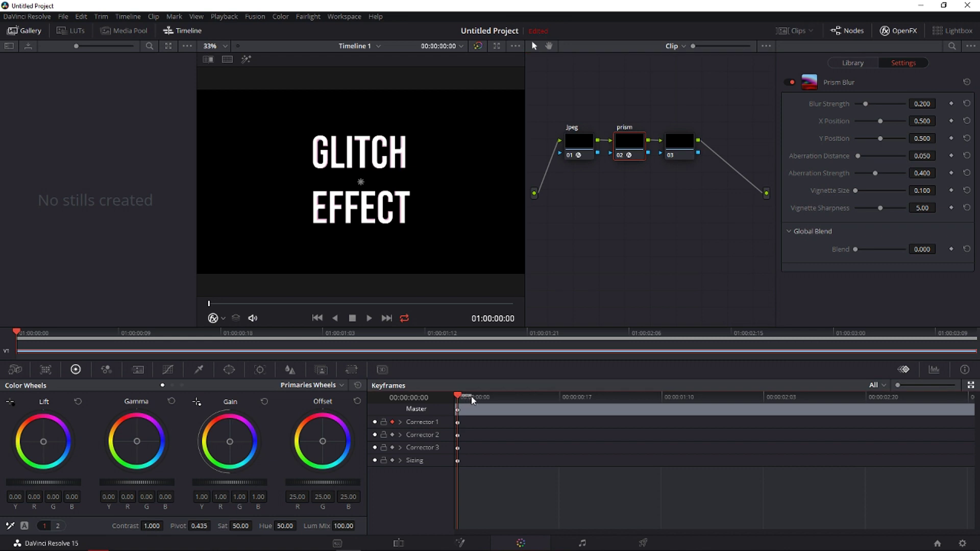
{"action": "left_click_drag", "start_coordinate": [472, 399], "coordinate": [486, 399]}
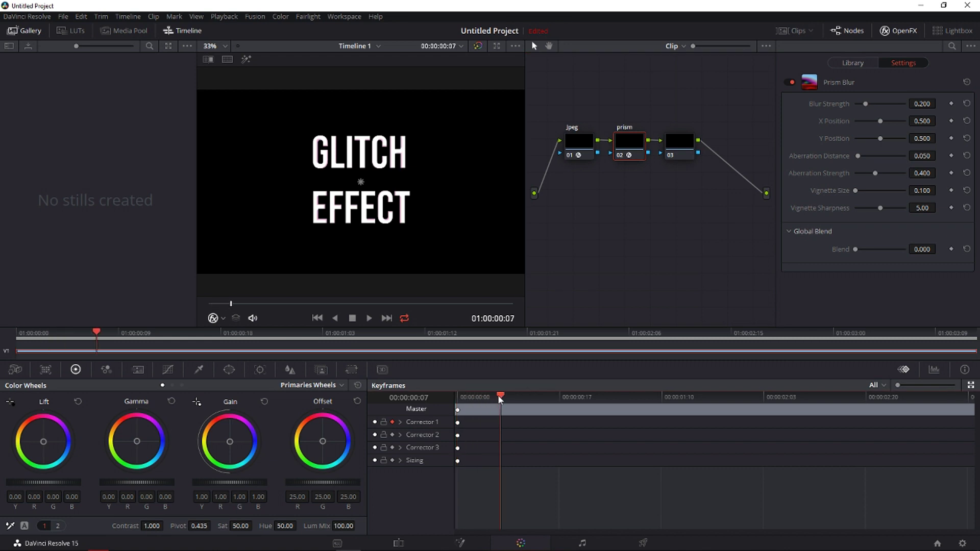
Step: At frame 6, zero Prism Blur X/Y Position, set Aberration Strength 0.143 and Vignette Size 0.348
{"action": "left_click_drag", "start_coordinate": [500, 398], "coordinate": [494, 398]}
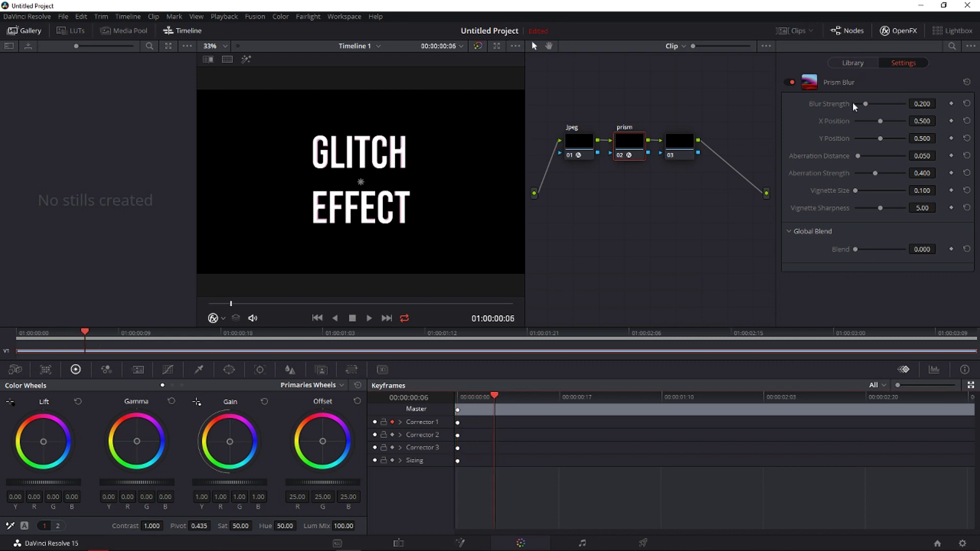
{"action": "left_click_drag", "start_coordinate": [880, 121], "coordinate": [781, 131]}
{"action": "left_click_drag", "start_coordinate": [865, 104], "coordinate": [856, 107]}
{"action": "mouse_move", "coordinate": [873, 173]}
{"action": "left_mouse_down"}
{"action": "mouse_move", "coordinate": [855, 171]}
{"action": "mouse_move", "coordinate": [862, 157]}
{"action": "mouse_move", "coordinate": [877, 157]}
{"action": "left_mouse_up"}
{"action": "left_click_drag", "start_coordinate": [856, 190], "coordinate": [866, 208]}
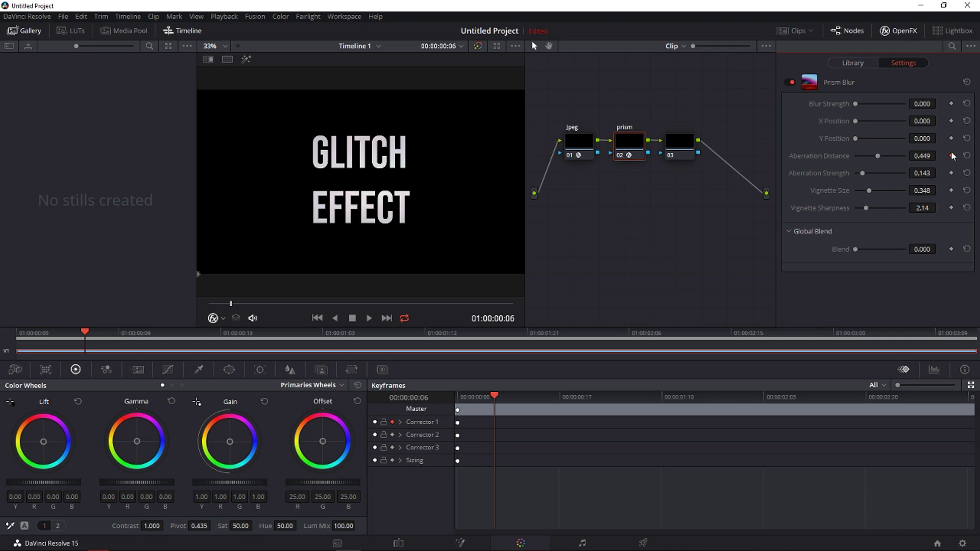
Step: Raise Blur Strength to 0.306 and keyframe Aberration Distance at 0 on the first frame
{"action": "left_click_drag", "start_coordinate": [856, 104], "coordinate": [871, 107]}
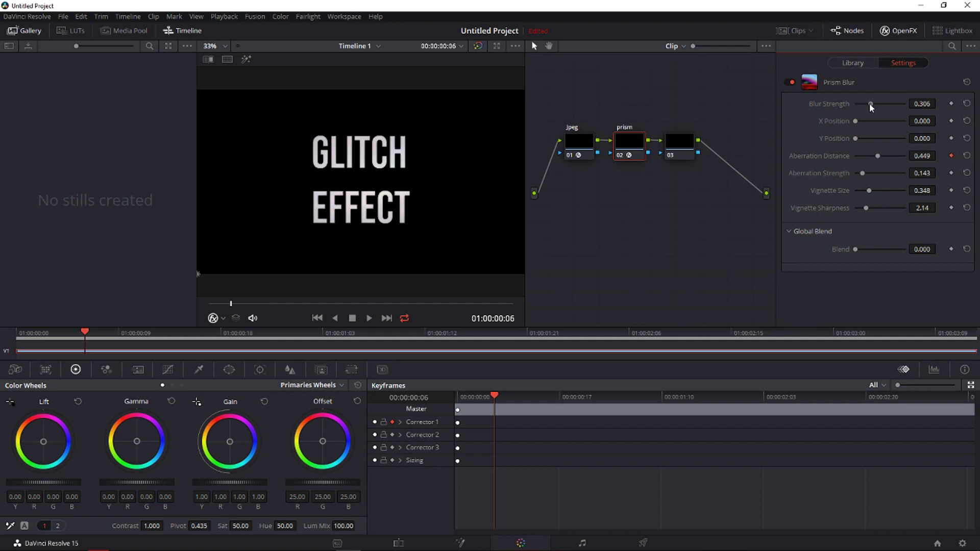
{"action": "left_click_drag", "start_coordinate": [498, 397], "coordinate": [454, 398]}
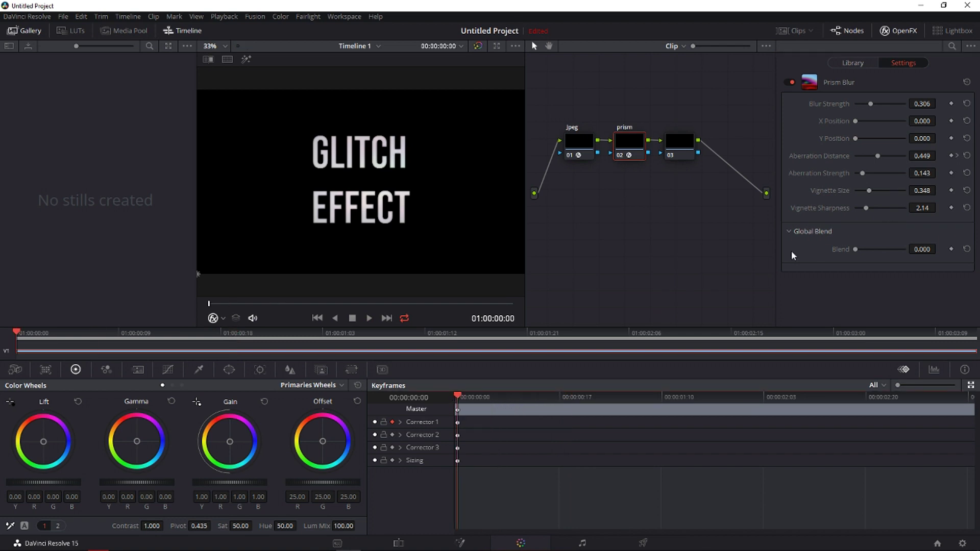
{"action": "left_click_drag", "start_coordinate": [879, 156], "coordinate": [762, 162]}
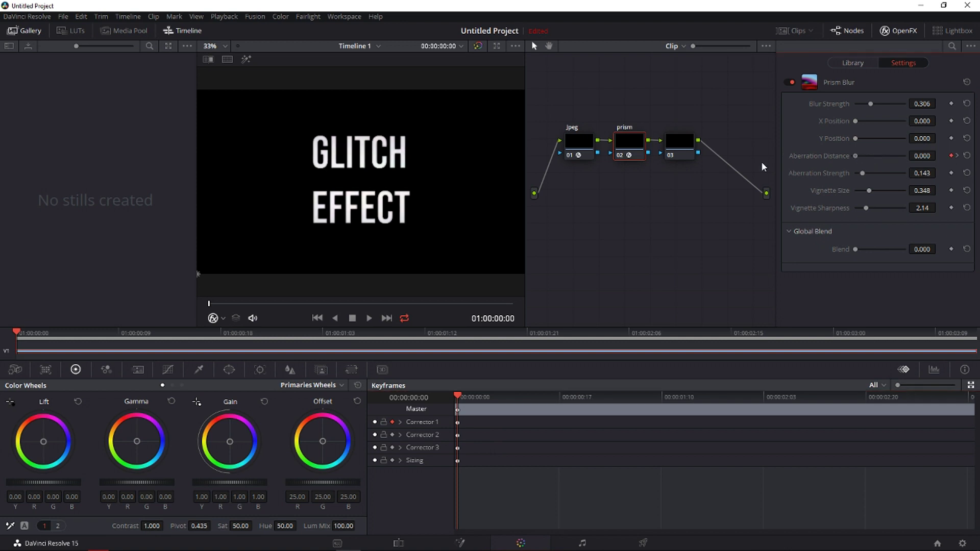
{"action": "left_click_drag", "start_coordinate": [458, 400], "coordinate": [534, 404]}
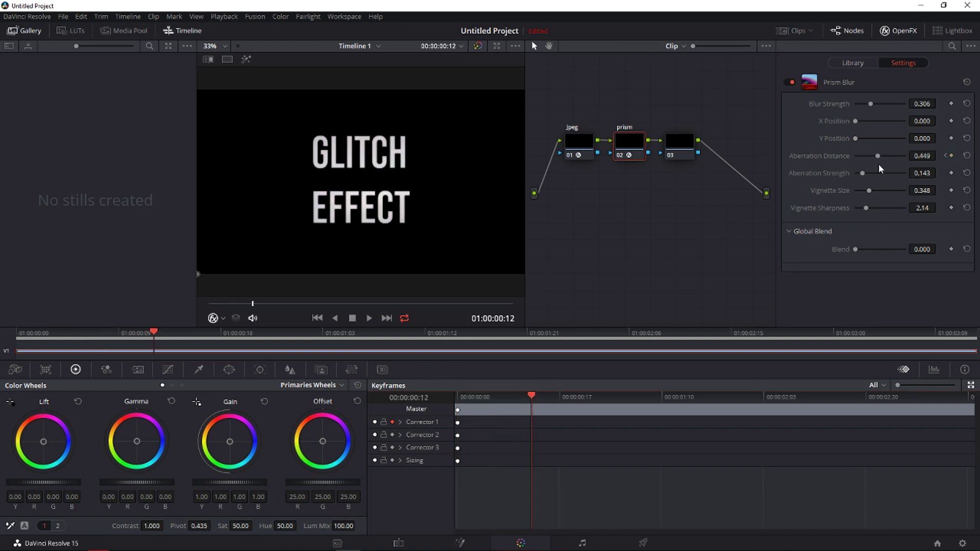
Step: Keyframe Aberration Distance back to 0.000 and replay the glitch to review the pulse
{"action": "left_click_drag", "start_coordinate": [877, 157], "coordinate": [418, 352]}
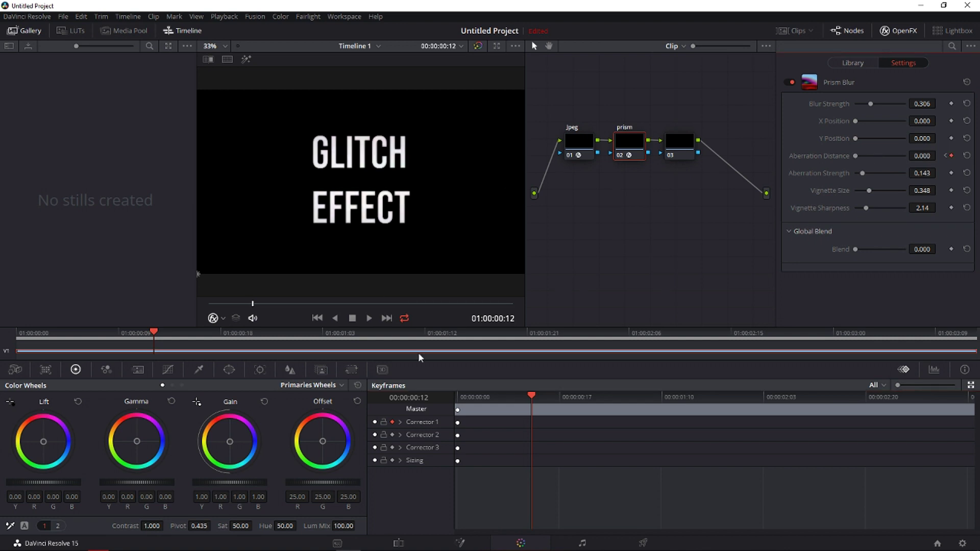
{"action": "key", "text": "Home"}
{"action": "key", "text": "space"}
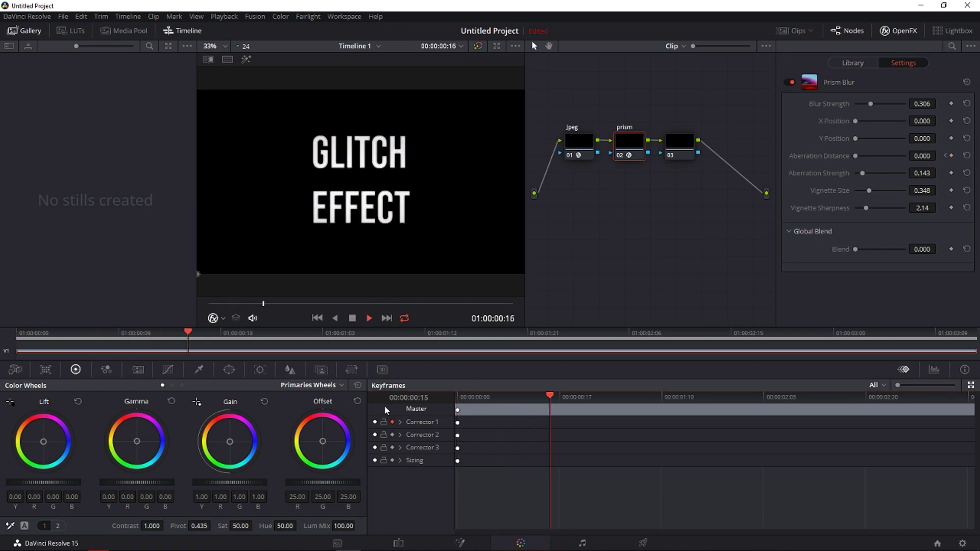
{"action": "left_click_drag", "start_coordinate": [604, 401], "coordinate": [456, 398]}
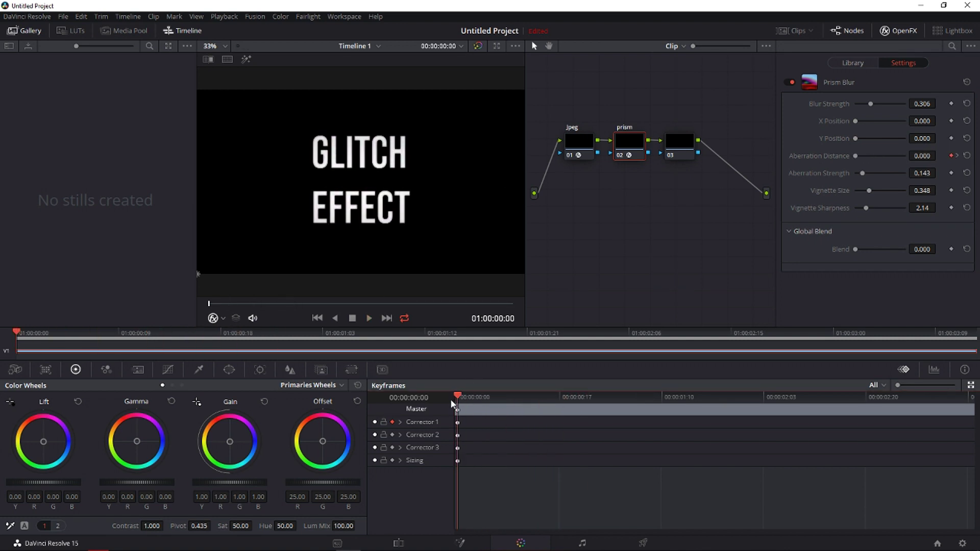
{"action": "key", "text": "space"}
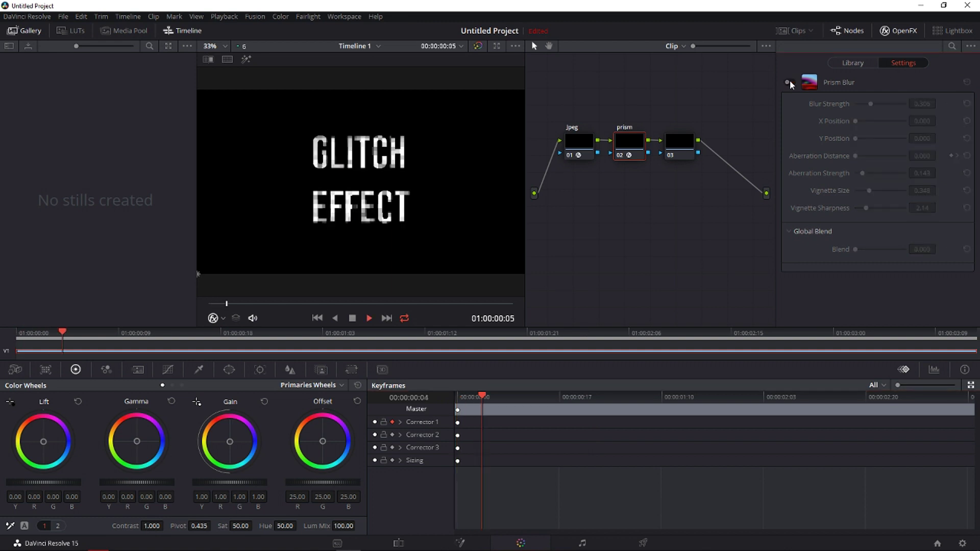
{"action": "key", "text": "space"}
{"action": "left_click_drag", "start_coordinate": [570, 393], "coordinate": [389, 402]}
{"action": "key", "text": "space"}
{"action": "key", "text": "space"}
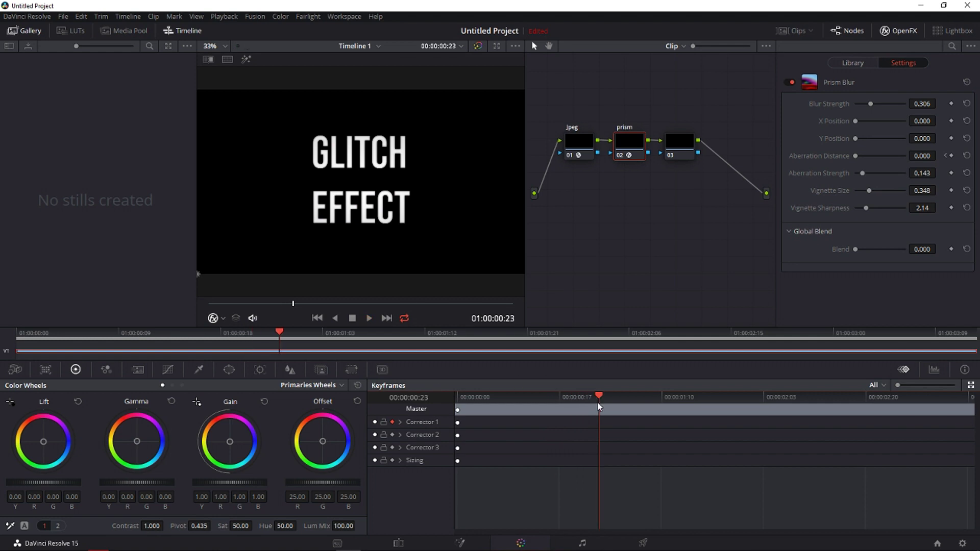
{"action": "left_click_drag", "start_coordinate": [598, 402], "coordinate": [457, 398]}
{"action": "key", "text": "space"}
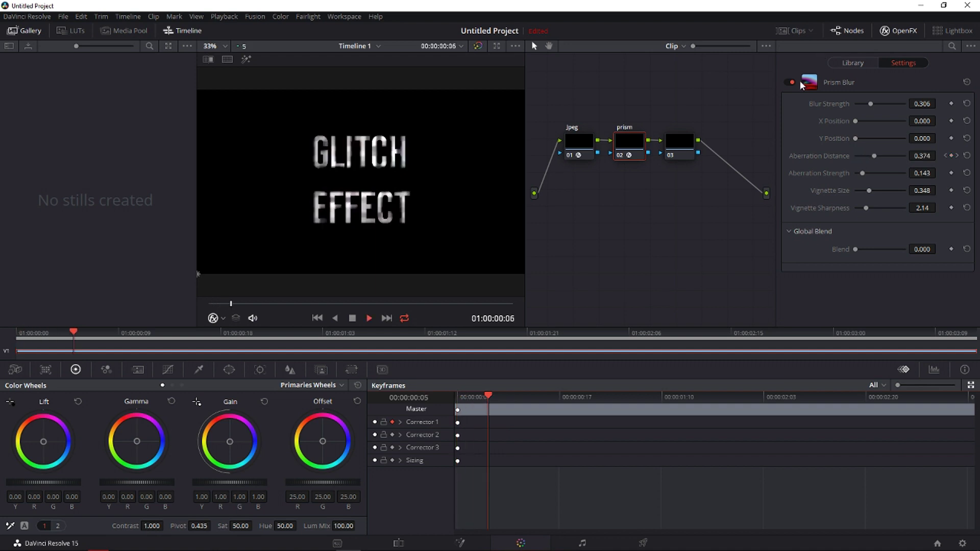
{"action": "left_click", "coordinate": [500, 400]}
{"action": "mouse_move", "coordinate": [485, 401]}
{"action": "left_mouse_down"}
{"action": "mouse_move", "coordinate": [458, 403]}
{"action": "mouse_move", "coordinate": [535, 406]}
{"action": "mouse_move", "coordinate": [495, 406]}
{"action": "left_mouse_up"}
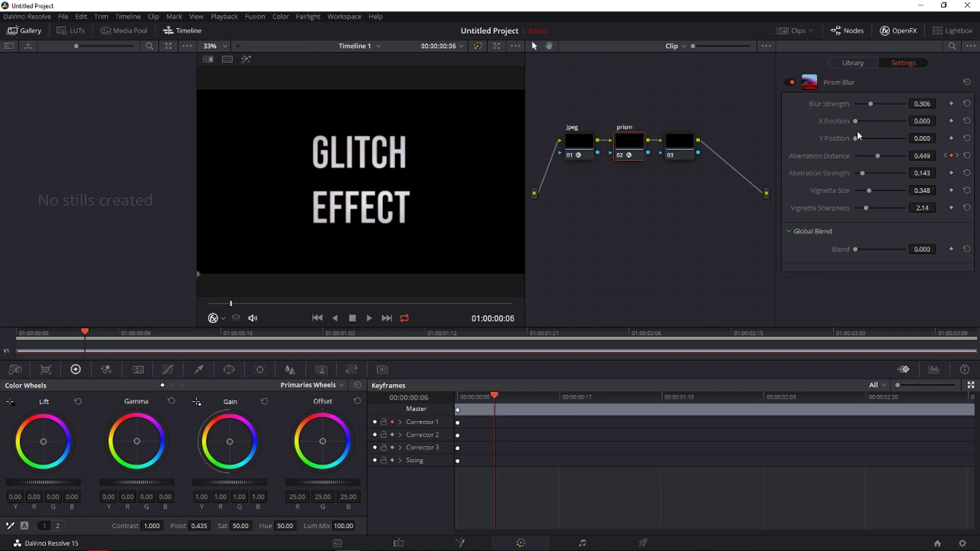
Step: Set Aberration Strength to 0.428 and Vignette Size to 0.486, then replay the glitch
{"action": "mouse_move", "coordinate": [870, 104]}
{"action": "left_mouse_down"}
{"action": "mouse_move", "coordinate": [880, 103]}
{"action": "mouse_move", "coordinate": [871, 104]}
{"action": "left_mouse_up"}
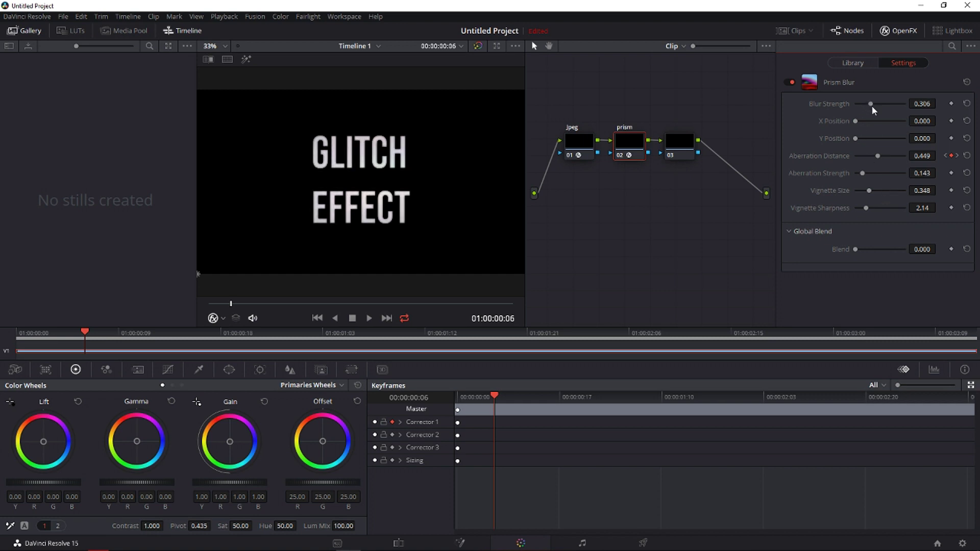
{"action": "left_click_drag", "start_coordinate": [861, 173], "coordinate": [874, 170]}
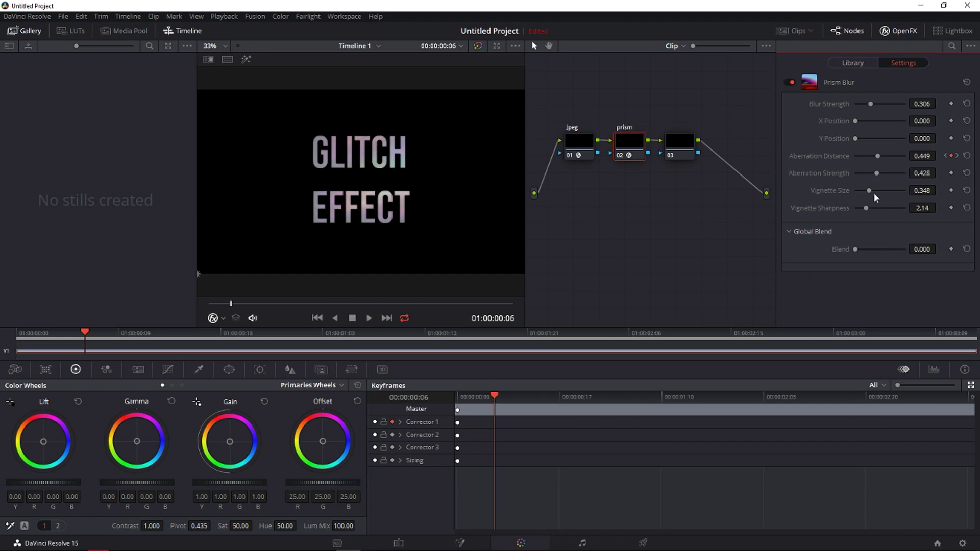
{"action": "left_click_drag", "start_coordinate": [868, 191], "coordinate": [875, 194]}
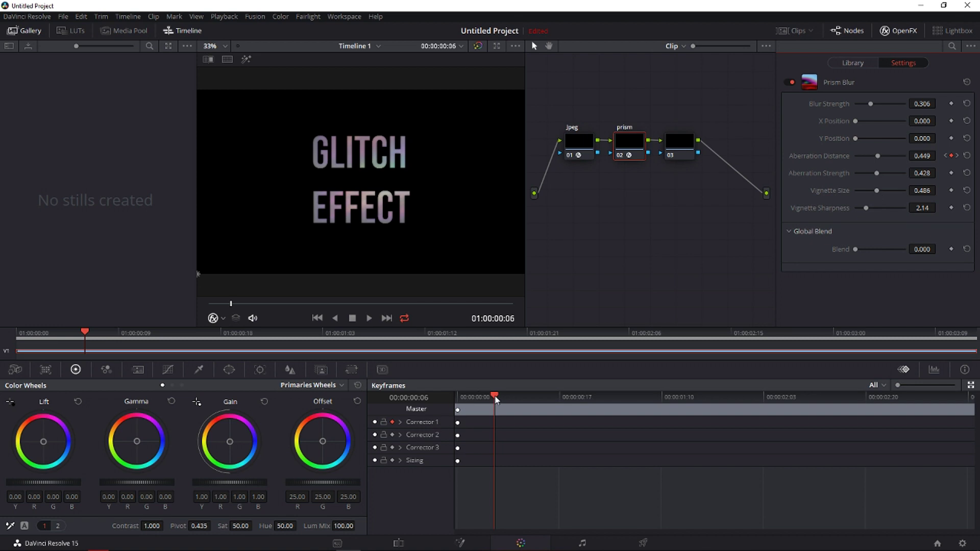
{"action": "left_click_drag", "start_coordinate": [496, 399], "coordinate": [447, 397]}
{"action": "key", "text": "space"}
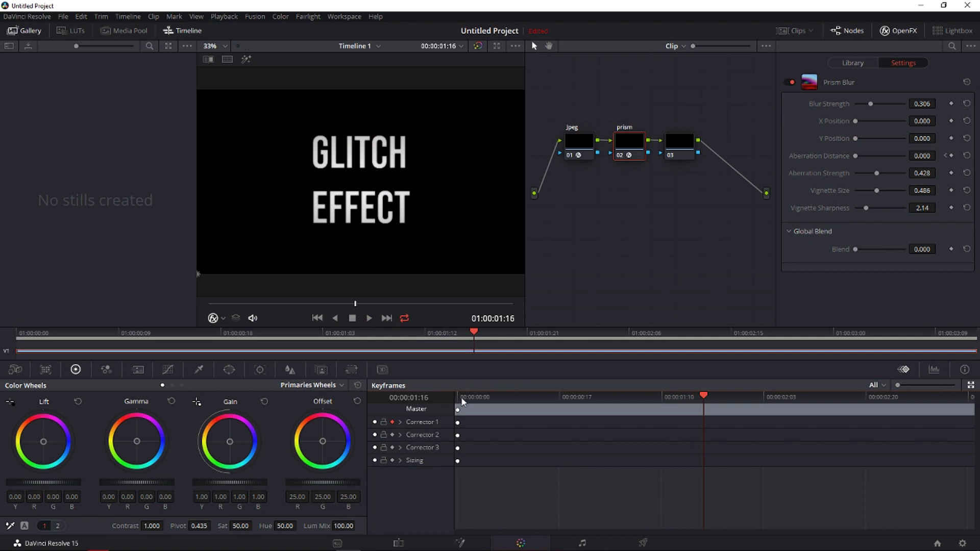
{"action": "key", "text": "space"}
{"action": "key", "text": "Home"}
{"action": "key", "text": "space"}
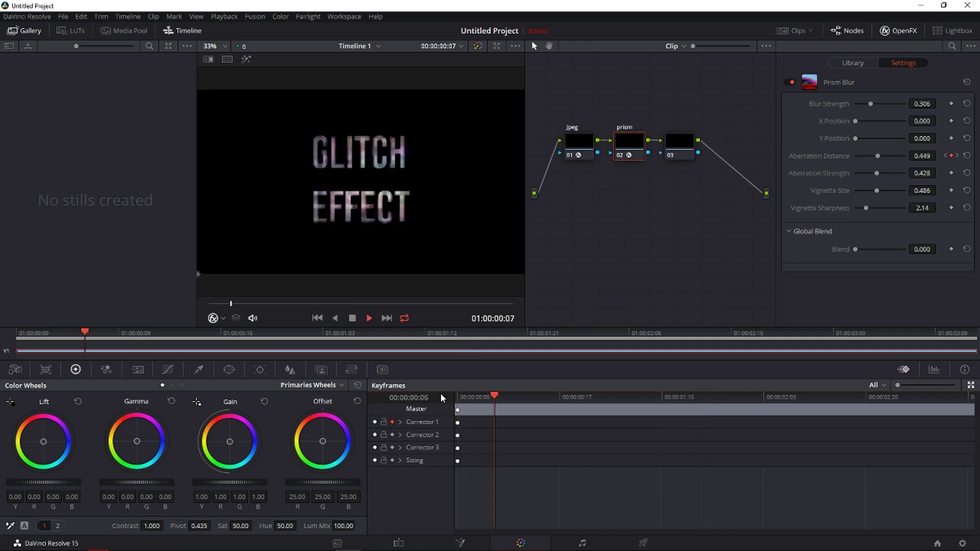
{"action": "left_click_drag", "start_coordinate": [467, 391], "coordinate": [440, 400]}
{"action": "key", "text": "space"}
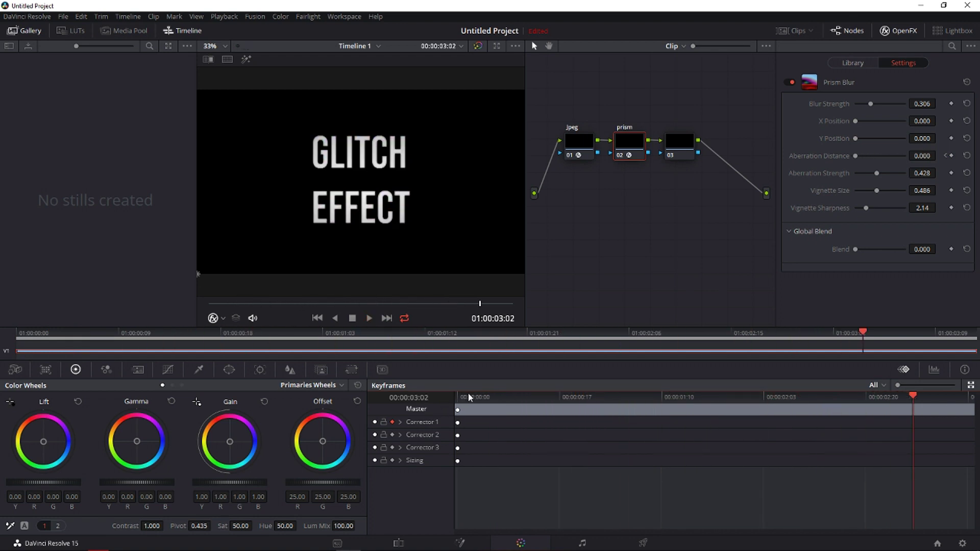
{"action": "left_click_drag", "start_coordinate": [469, 397], "coordinate": [520, 402]}
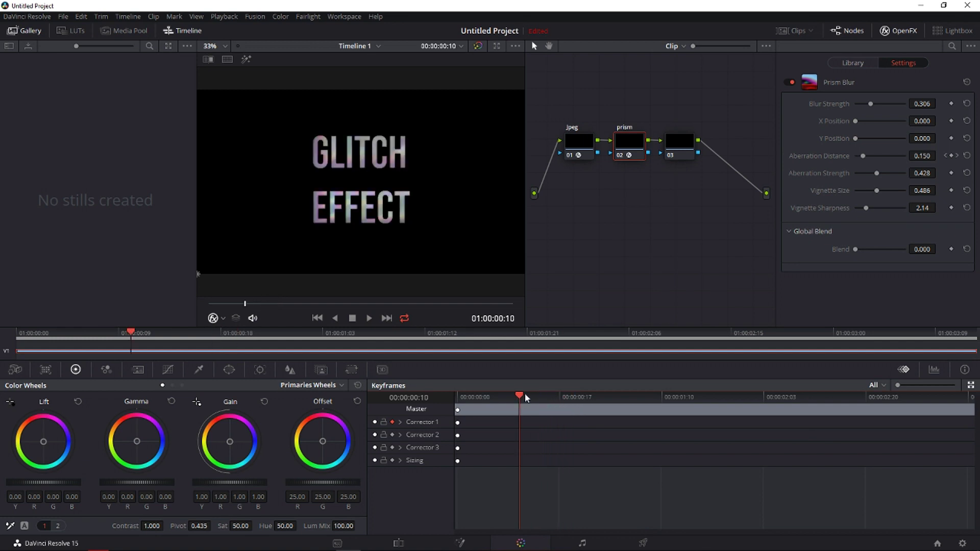
Step: Drop Camera Shake from the OpenFX Library onto node 03 and label the node 'shake'
{"action": "left_click", "coordinate": [679, 145]}
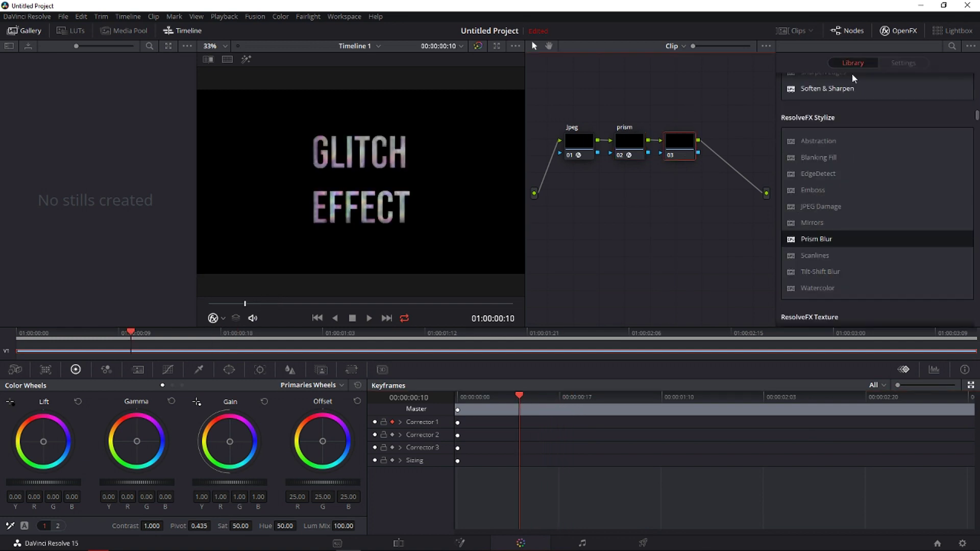
{"action": "scroll", "coordinate": [931, 174], "scroll_direction": "down", "scroll_amount": 10}
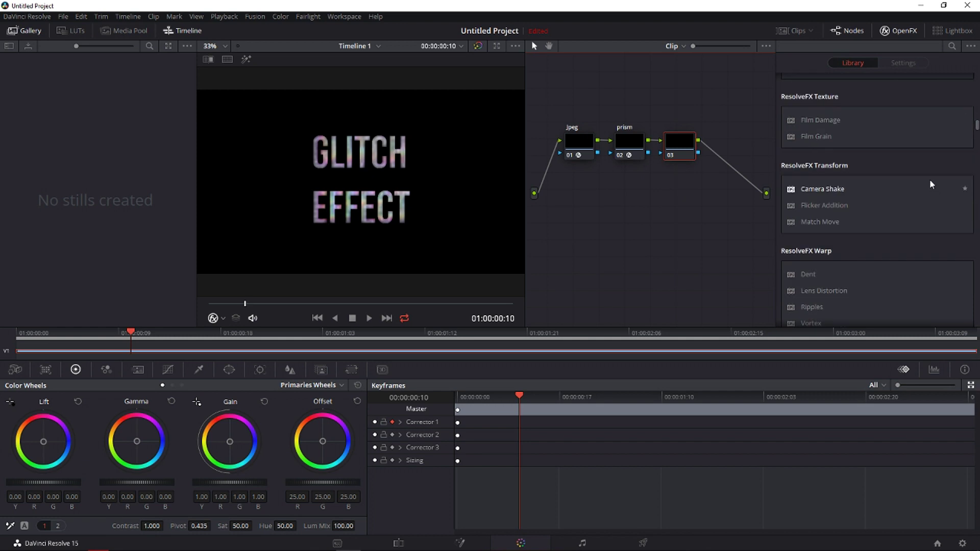
{"action": "scroll", "coordinate": [932, 174], "scroll_direction": "down", "scroll_amount": 10}
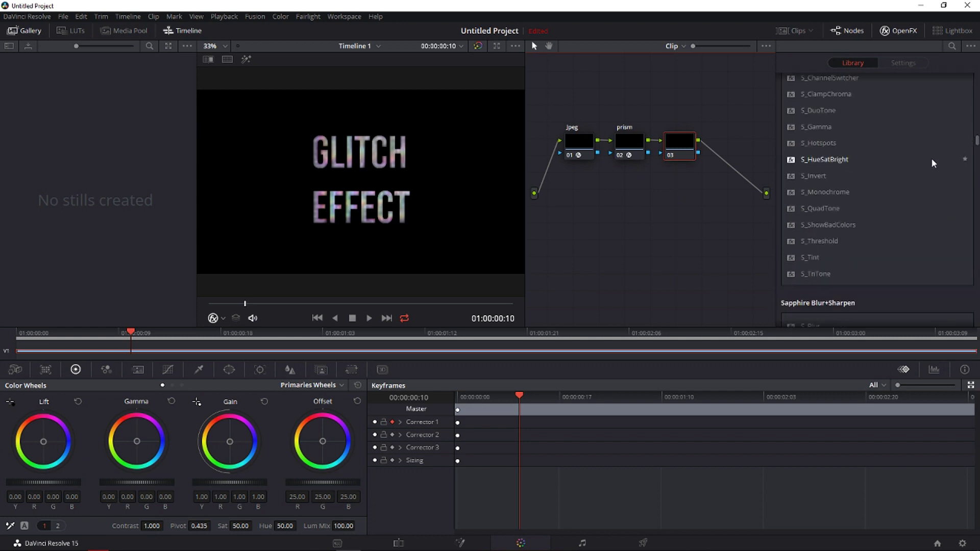
{"action": "scroll", "coordinate": [931, 162], "scroll_direction": "up", "scroll_amount": 10}
{"action": "scroll", "coordinate": [921, 161], "scroll_direction": "up", "scroll_amount": 3}
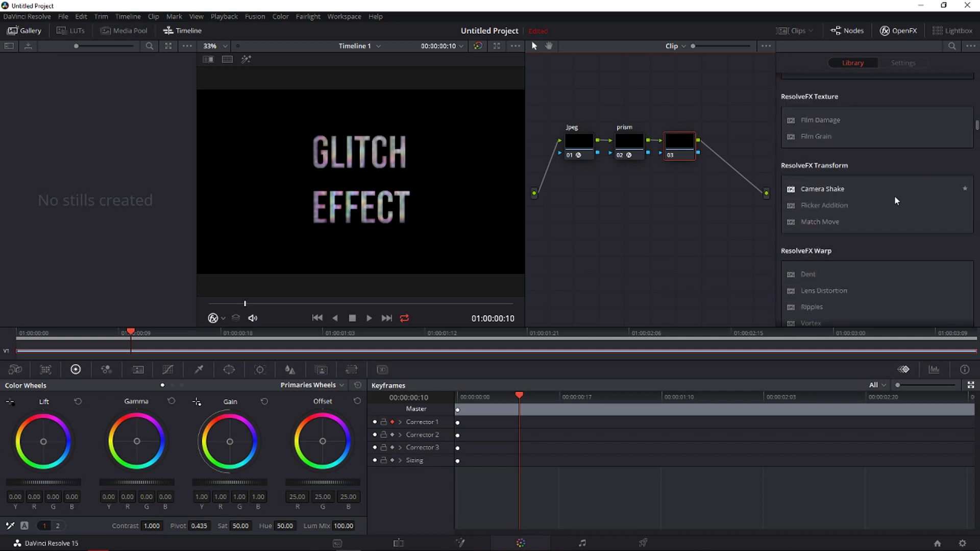
{"action": "left_click_drag", "start_coordinate": [858, 191], "coordinate": [683, 143]}
{"action": "right_click", "coordinate": [682, 142]}
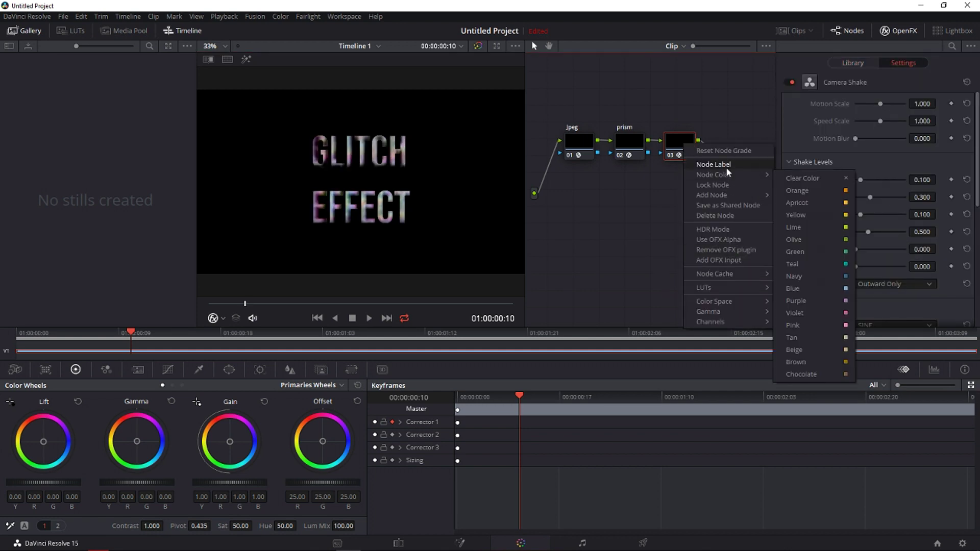
{"action": "mouse_move", "coordinate": [709, 198]}
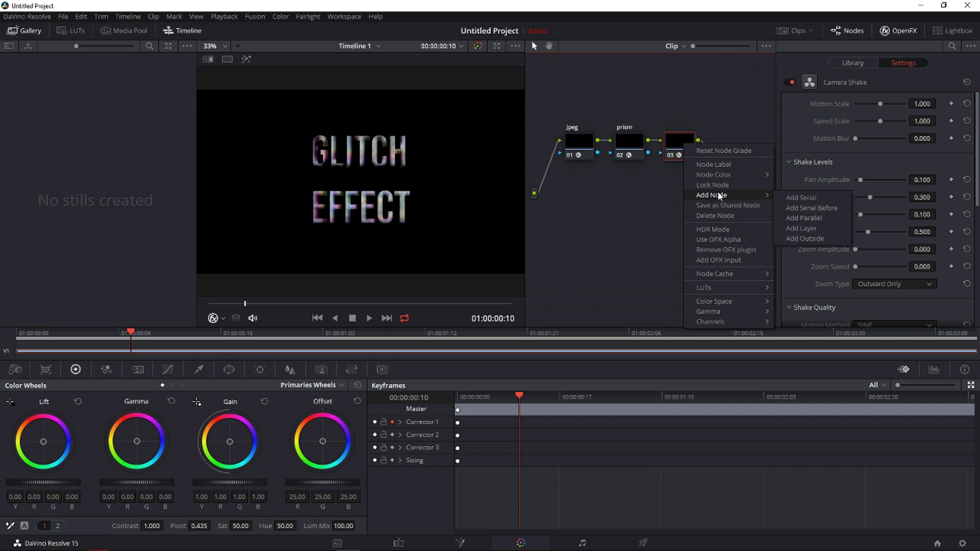
{"action": "left_click", "coordinate": [733, 163]}
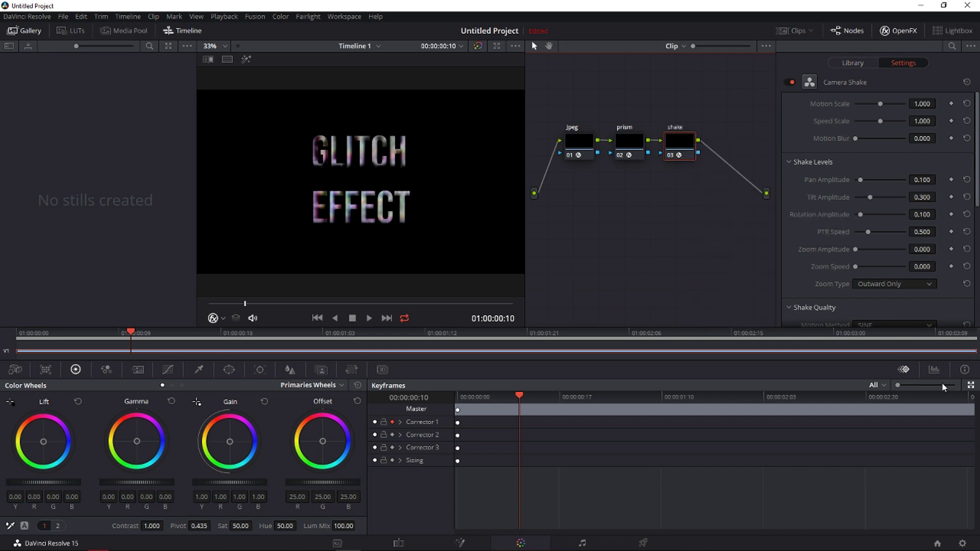
{"action": "left_click", "coordinate": [521, 396]}
Step: Set the Camera Shake Speed Scale to 2.000 and Motion Scale to about 1.531, then preview
{"action": "left_click_drag", "start_coordinate": [522, 392], "coordinate": [560, 402]}
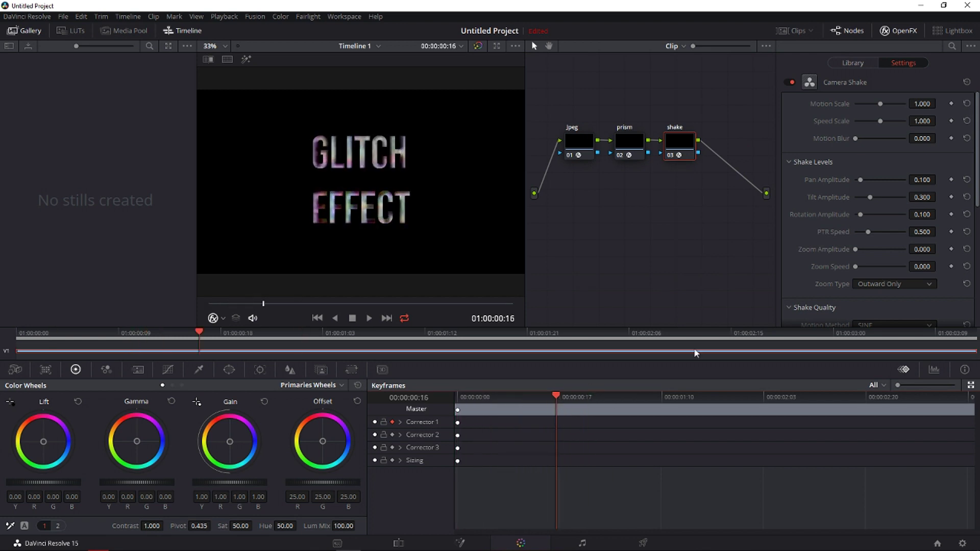
{"action": "left_click_drag", "start_coordinate": [879, 104], "coordinate": [912, 119]}
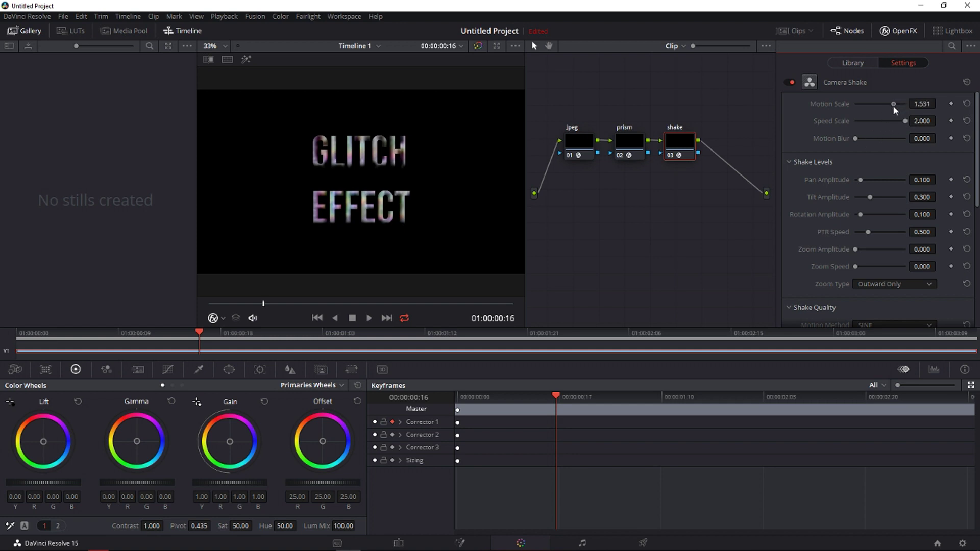
{"action": "left_click_drag", "start_coordinate": [860, 179], "coordinate": [843, 195]}
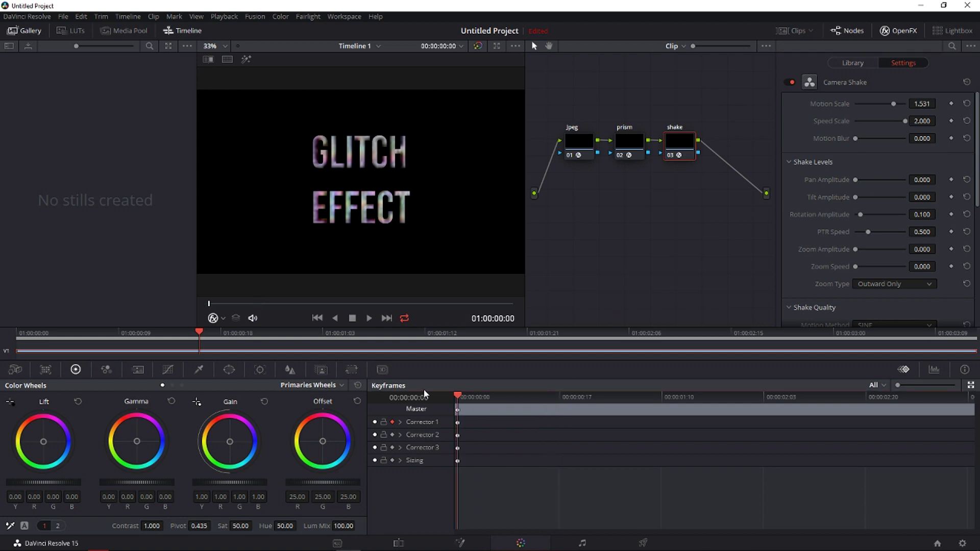
{"action": "key", "text": "Home"}
{"action": "key", "text": "space"}
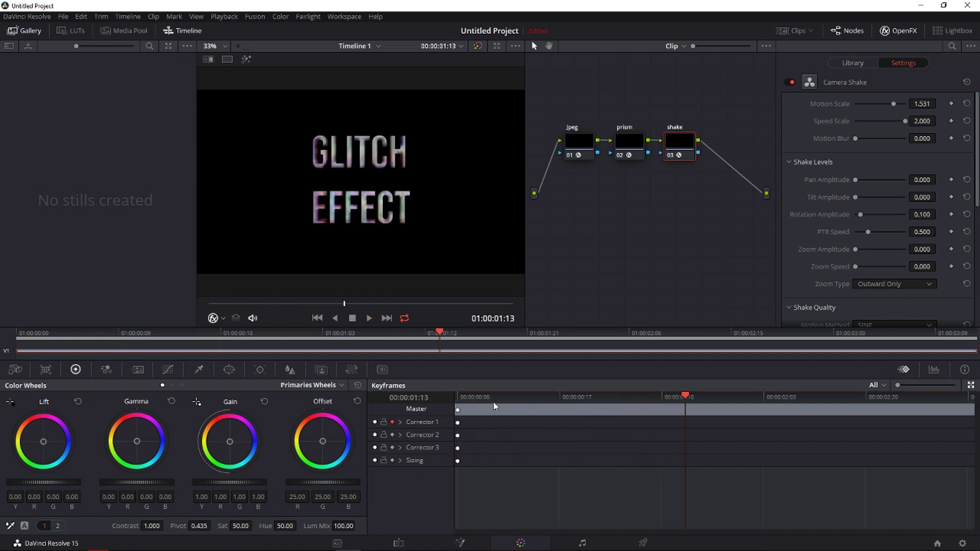
Step: Add rotation amplitude 0.408, pan 0.306 and tilt 0.368 amplitude, and in-and-out zoom
{"action": "left_click_drag", "start_coordinate": [474, 397], "coordinate": [501, 403]}
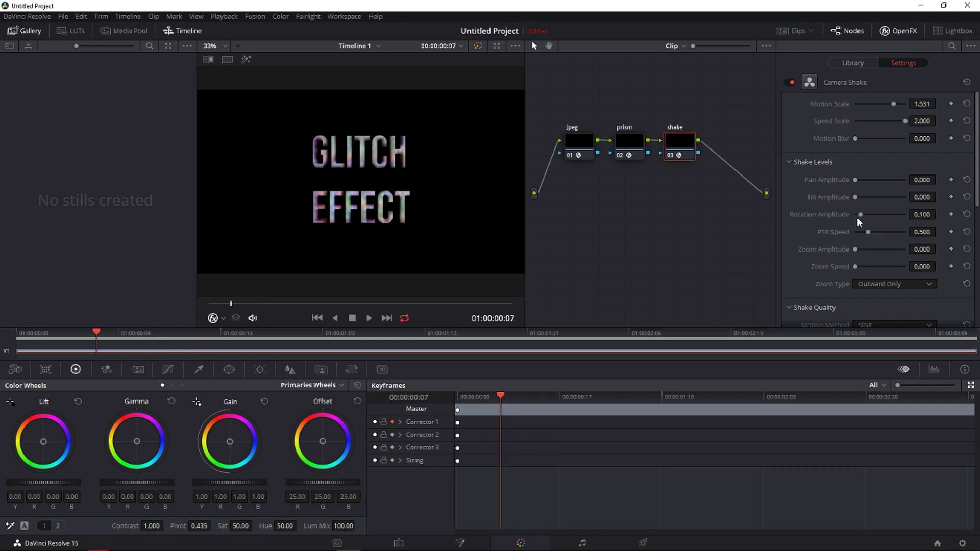
{"action": "left_click_drag", "start_coordinate": [859, 214], "coordinate": [876, 214]}
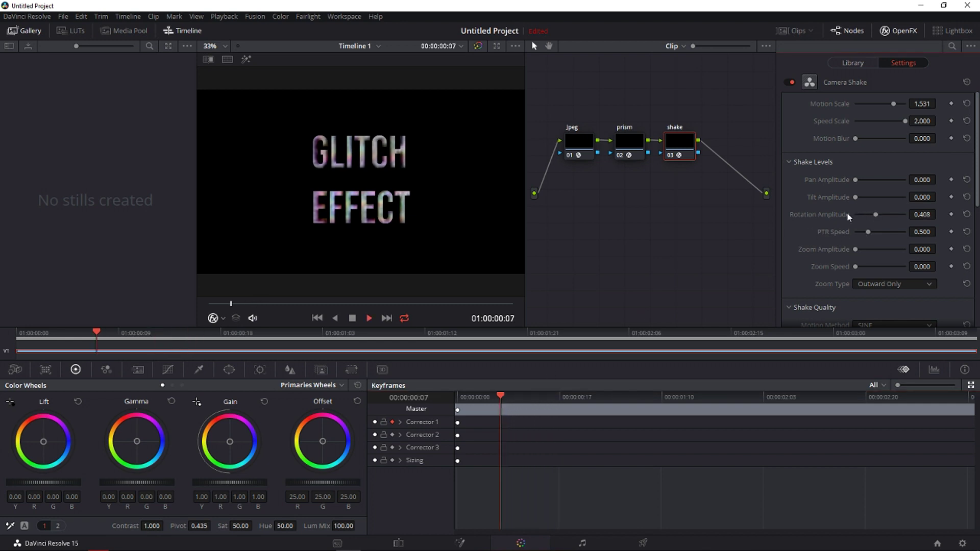
{"action": "left_click_drag", "start_coordinate": [599, 392], "coordinate": [516, 389]}
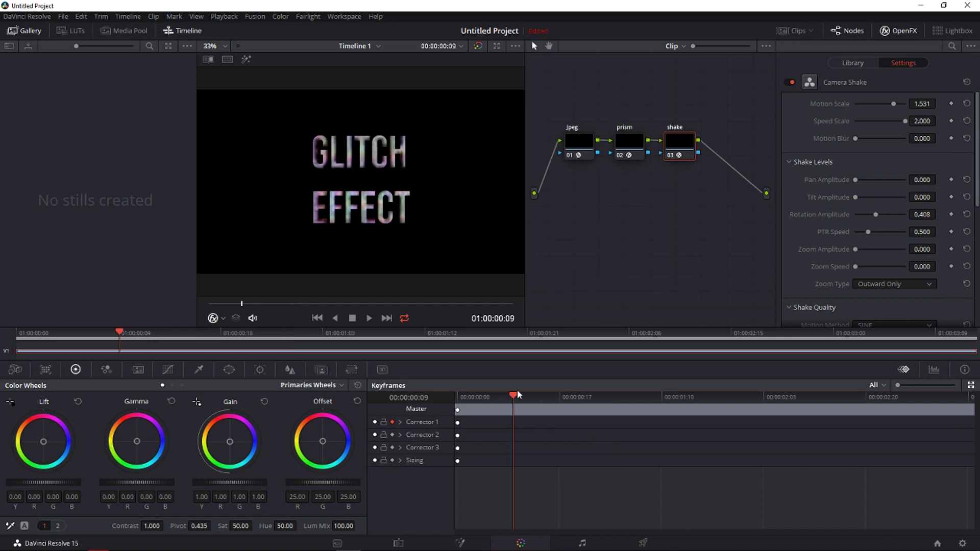
{"action": "left_click_drag", "start_coordinate": [855, 179], "coordinate": [873, 197]}
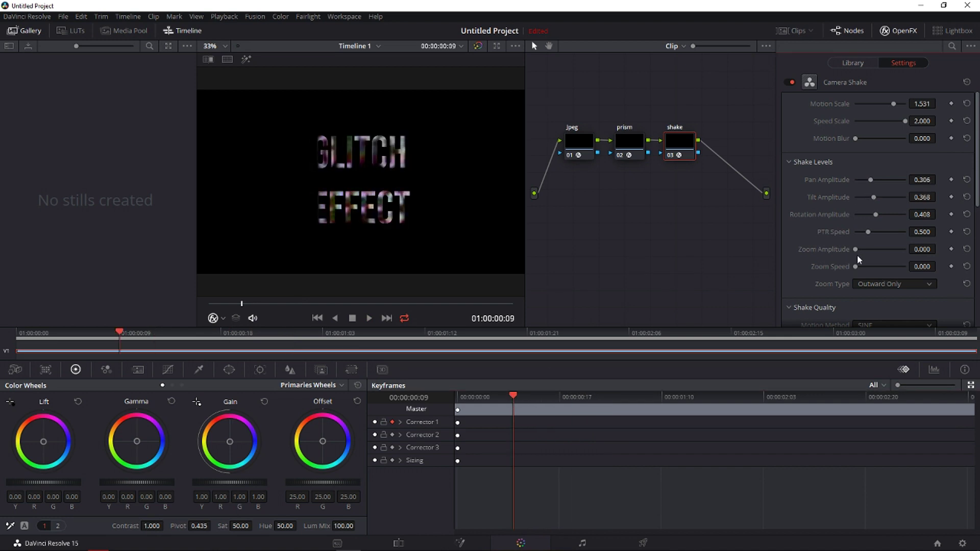
{"action": "mouse_move", "coordinate": [856, 249]}
{"action": "left_mouse_down"}
{"action": "mouse_move", "coordinate": [866, 249]}
{"action": "mouse_move", "coordinate": [867, 266]}
{"action": "left_mouse_up"}
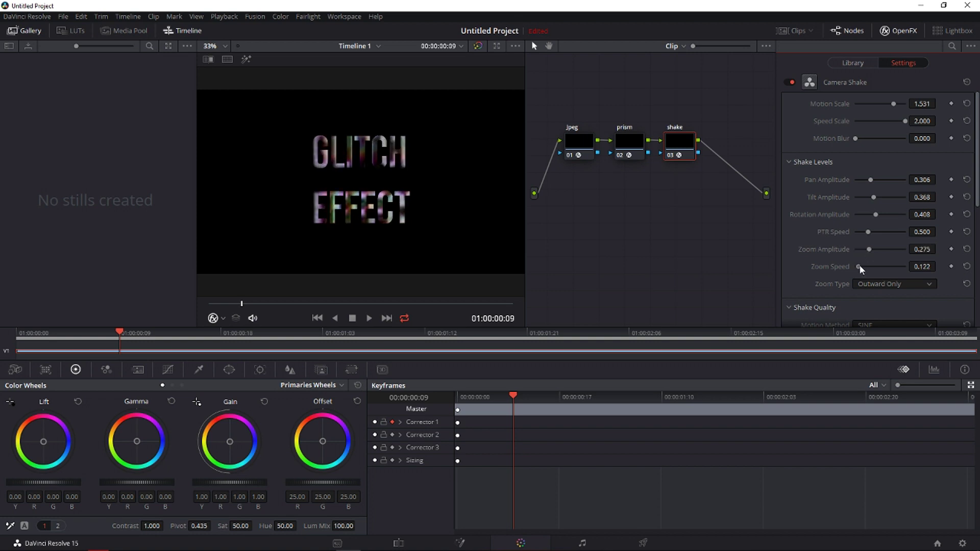
{"action": "left_click", "coordinate": [865, 284]}
{"action": "left_click", "coordinate": [865, 320]}
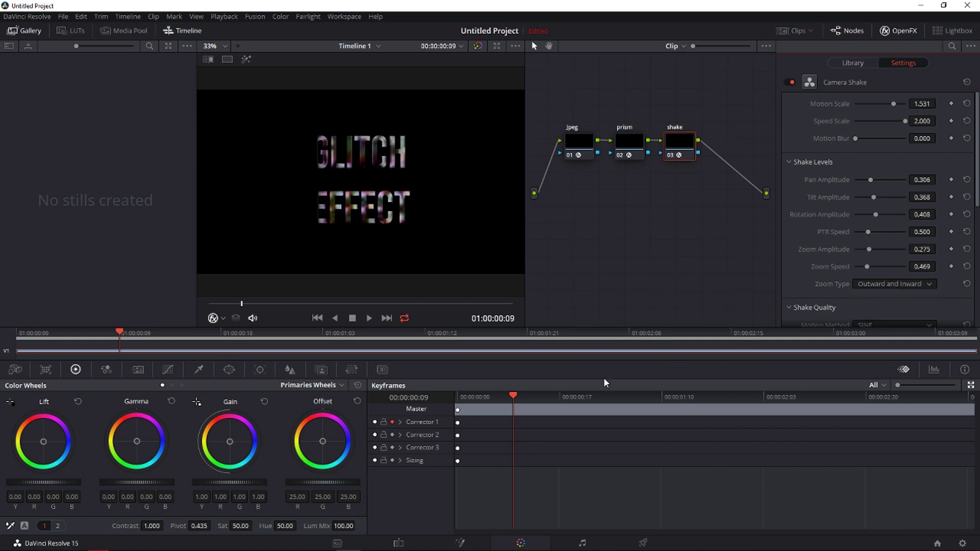
Step: After previewing, reset zoom speed and rotation to 0 and go to frame 6
{"action": "left_click_drag", "start_coordinate": [514, 396], "coordinate": [447, 398]}
{"action": "key", "text": "space"}
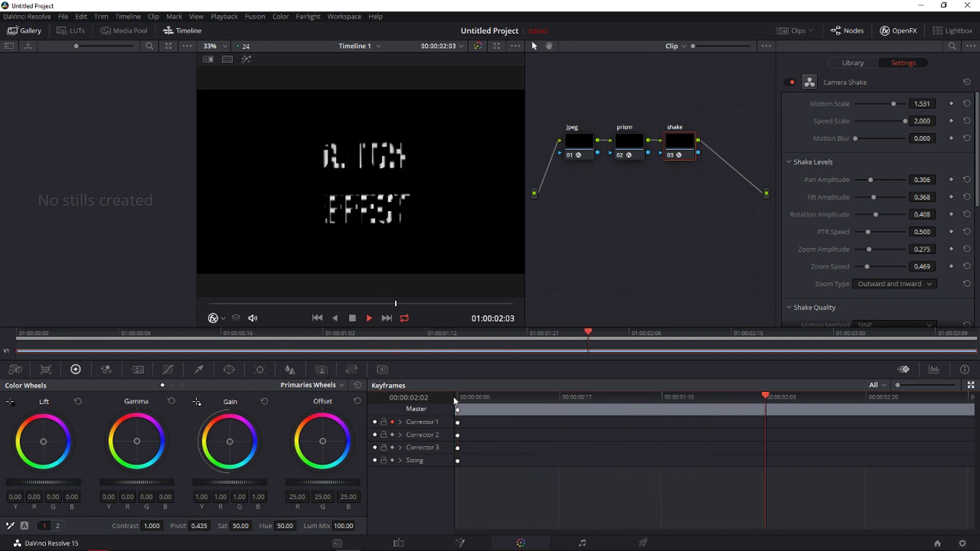
{"action": "key", "text": "space"}
{"action": "left_click_drag", "start_coordinate": [457, 399], "coordinate": [556, 396]}
{"action": "left_click", "coordinate": [855, 267]}
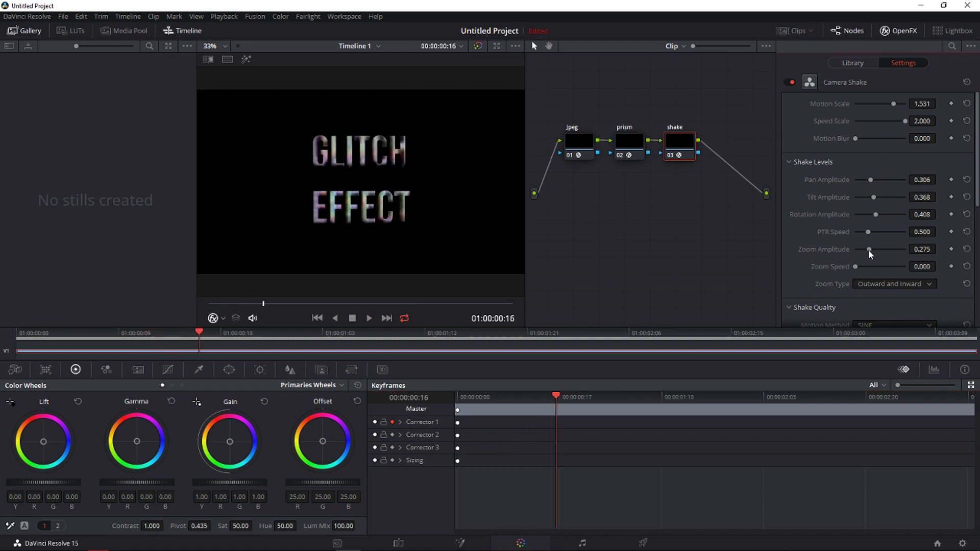
{"action": "left_click_drag", "start_coordinate": [876, 214], "coordinate": [457, 394]}
{"action": "key", "text": "space"}
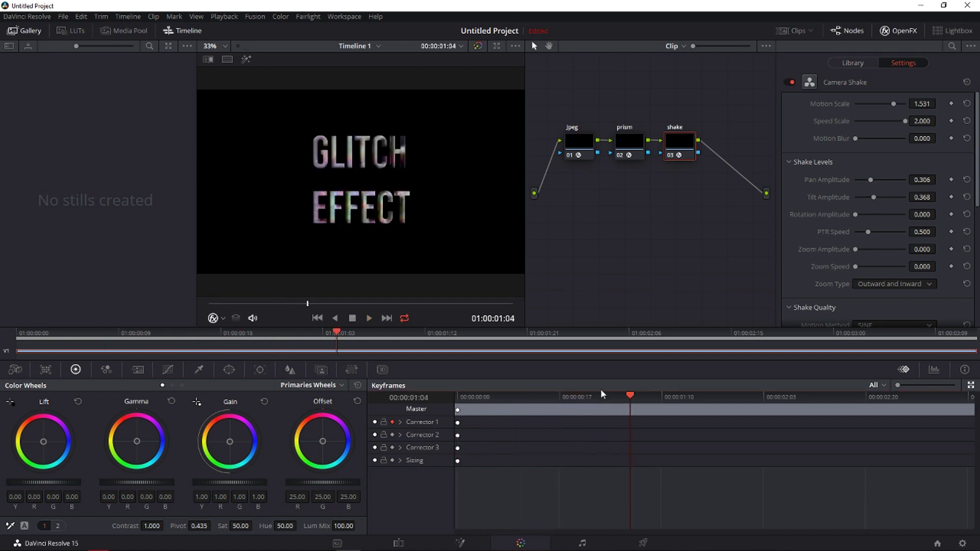
{"action": "left_click_drag", "start_coordinate": [631, 399], "coordinate": [494, 400]}
Step: Keyframe Camera Shake Motion Scale at about 0.3 on frame 6 and 0 on the first frame
{"action": "left_click", "coordinate": [952, 105]}
{"action": "left_click_drag", "start_coordinate": [891, 104], "coordinate": [863, 110]}
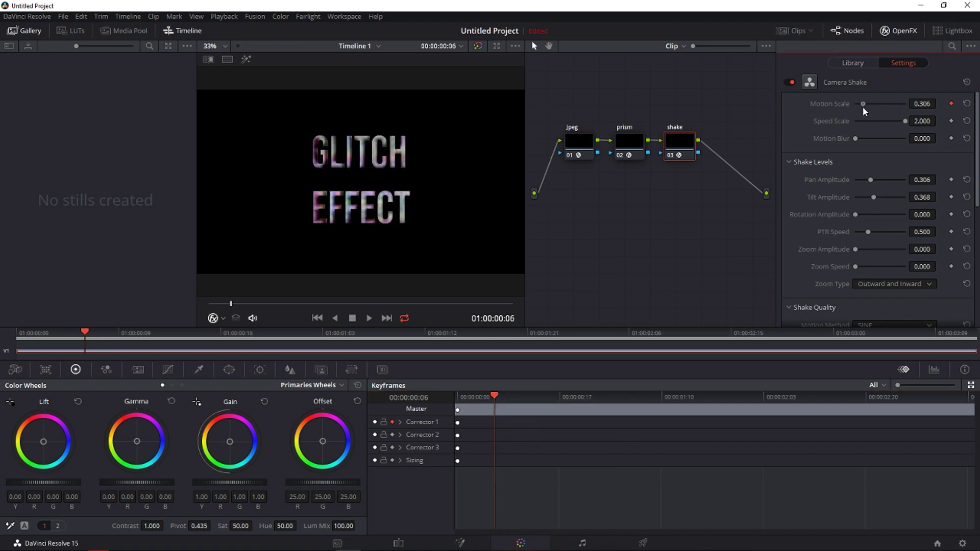
{"action": "left_click_drag", "start_coordinate": [493, 399], "coordinate": [457, 398]}
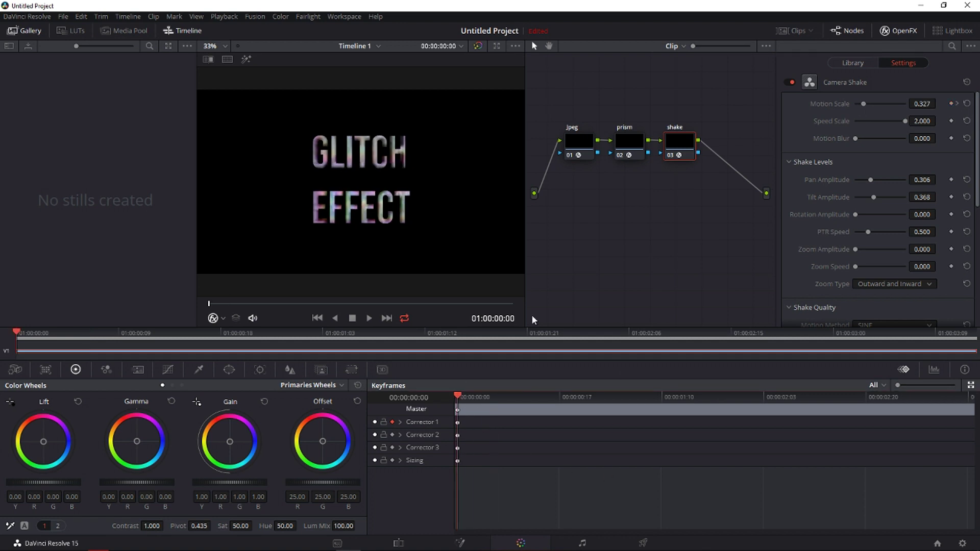
{"action": "left_click_drag", "start_coordinate": [863, 106], "coordinate": [704, 121]}
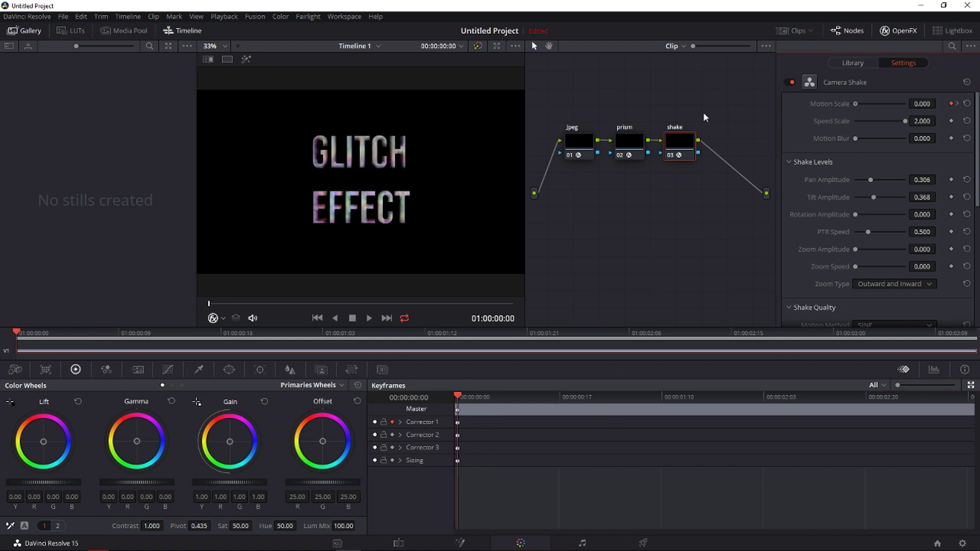
Step: Keyframe Motion Scale back to 0 at frame 12, preview the ramp and return to frame 6
{"action": "left_click", "coordinate": [463, 399]}
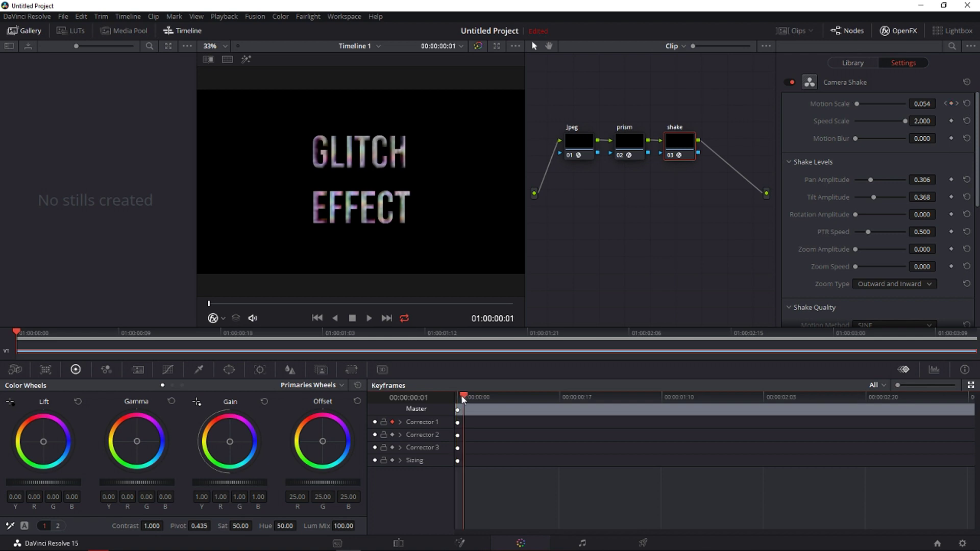
{"action": "left_click_drag", "start_coordinate": [463, 399], "coordinate": [500, 399]}
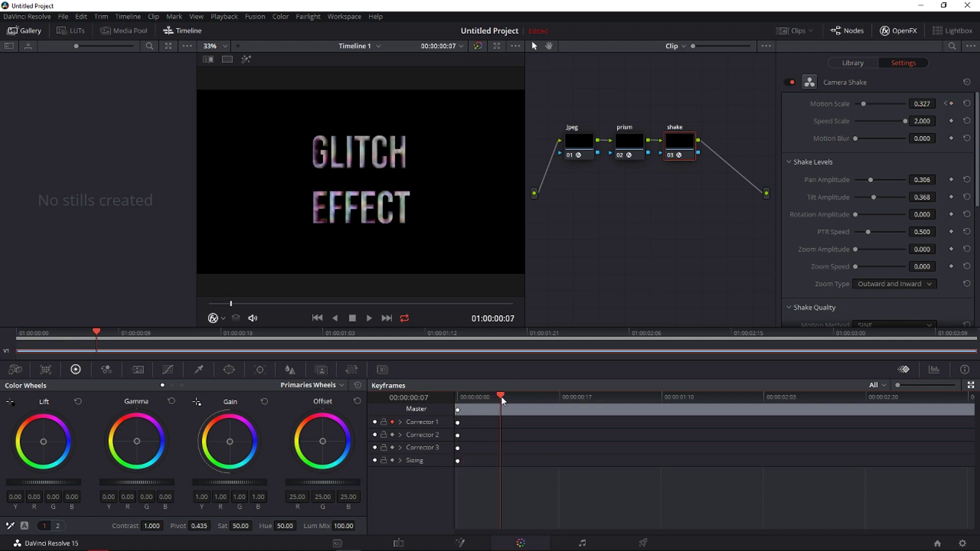
{"action": "left_click_drag", "start_coordinate": [501, 398], "coordinate": [535, 403]}
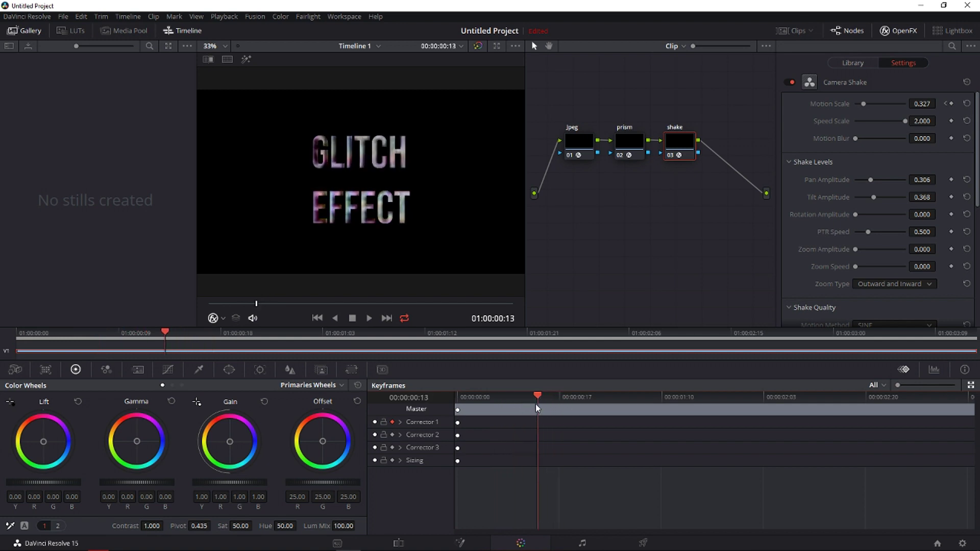
{"action": "left_click_drag", "start_coordinate": [864, 104], "coordinate": [791, 115]}
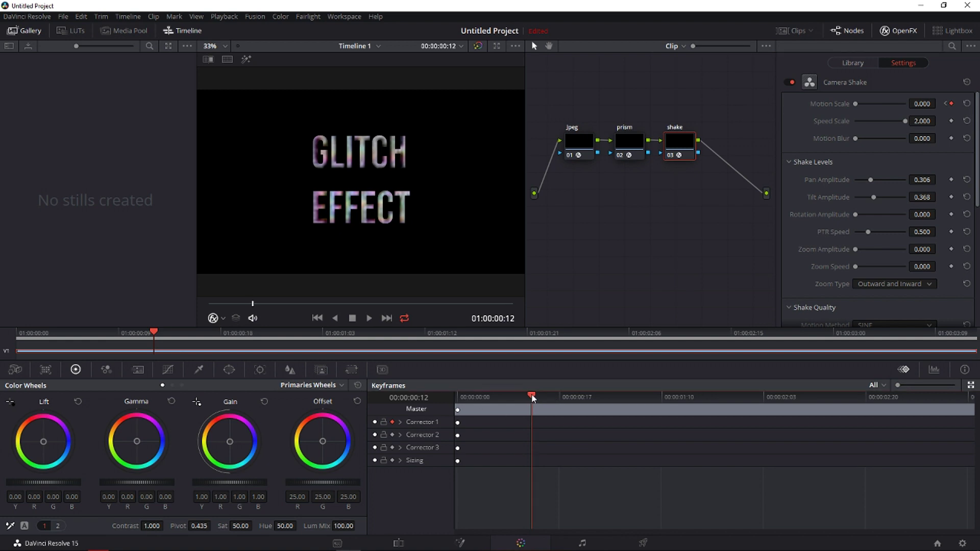
{"action": "key", "text": "Home"}
{"action": "key", "text": "space"}
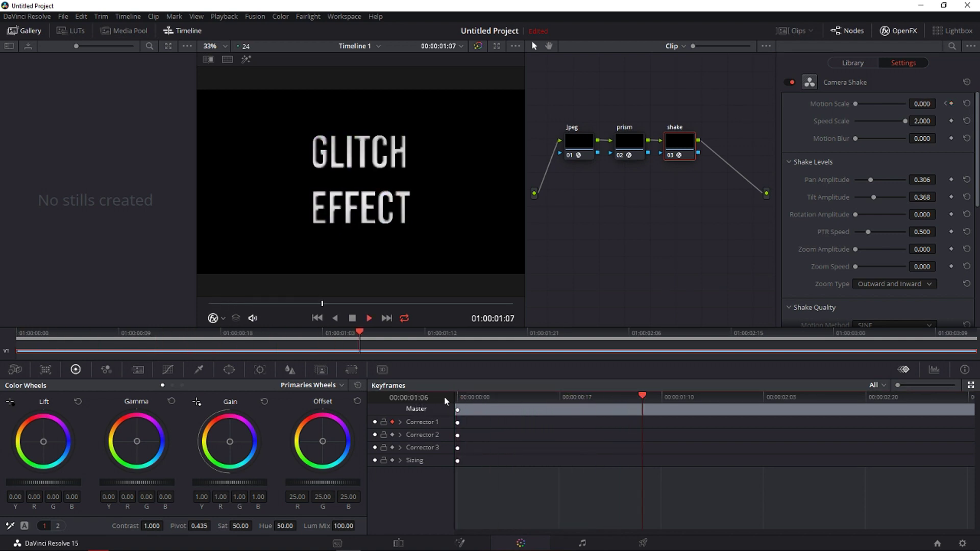
{"action": "key", "text": "space"}
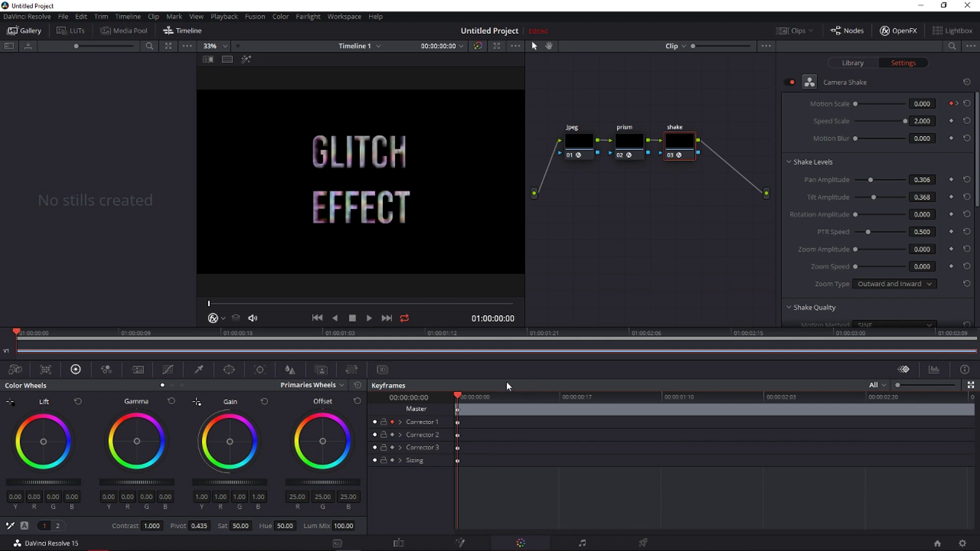
{"action": "left_click_drag", "start_coordinate": [502, 396], "coordinate": [494, 397]}
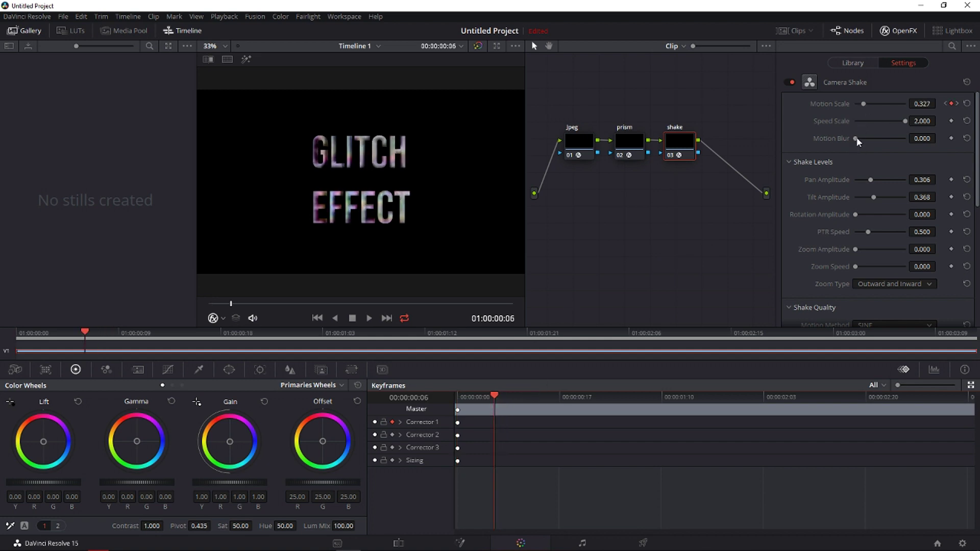
Step: At frame 6 set Motion Blur 0.317, Motion Scale 0.918, Pan Amplitude 0.490, Zoom Speed 0.469, Phase 0.862
{"action": "left_click_drag", "start_coordinate": [856, 138], "coordinate": [869, 137]}
{"action": "left_click_drag", "start_coordinate": [864, 105], "coordinate": [878, 105]}
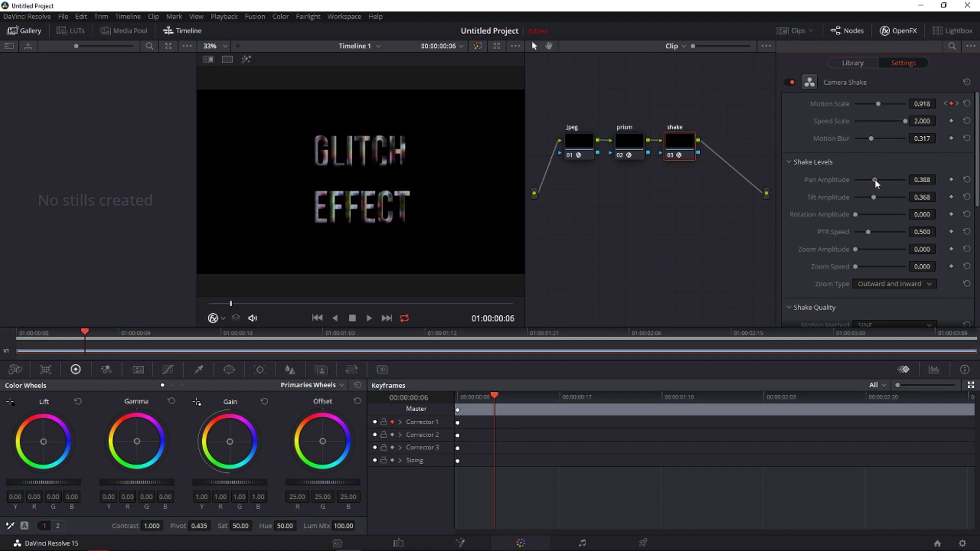
{"action": "left_click_drag", "start_coordinate": [871, 180], "coordinate": [879, 179]}
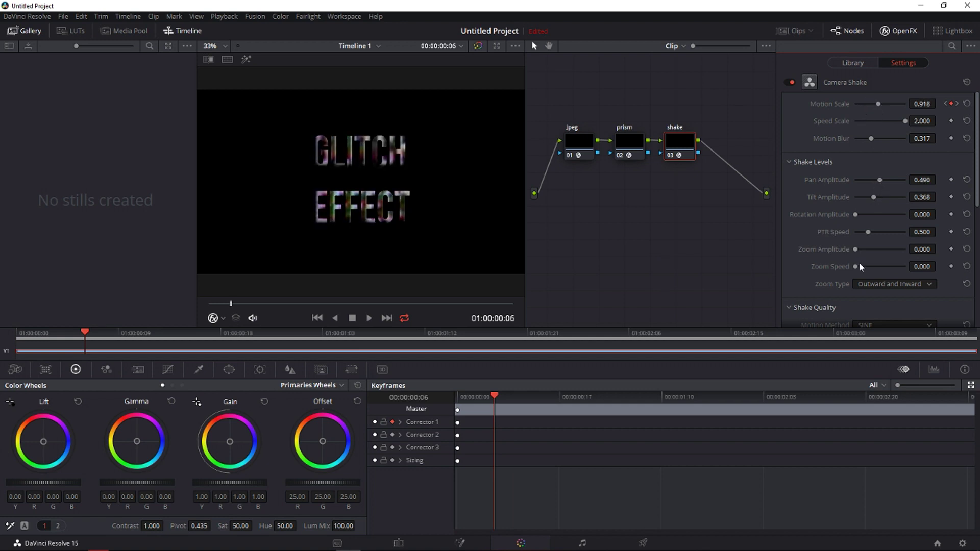
{"action": "left_click_drag", "start_coordinate": [855, 267], "coordinate": [866, 265]}
{"action": "scroll", "coordinate": [842, 256], "scroll_direction": "down", "scroll_amount": 3}
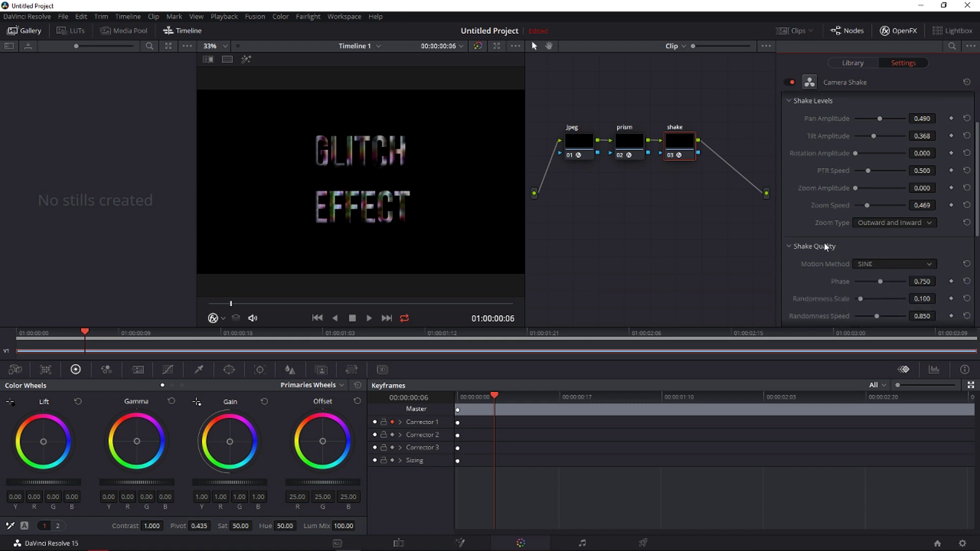
{"action": "left_click_drag", "start_coordinate": [881, 281], "coordinate": [891, 281]}
Step: Preview the stronger shake from the start and return to the clip's first frame
{"action": "left_click", "coordinate": [463, 403]}
{"action": "key", "text": "space"}
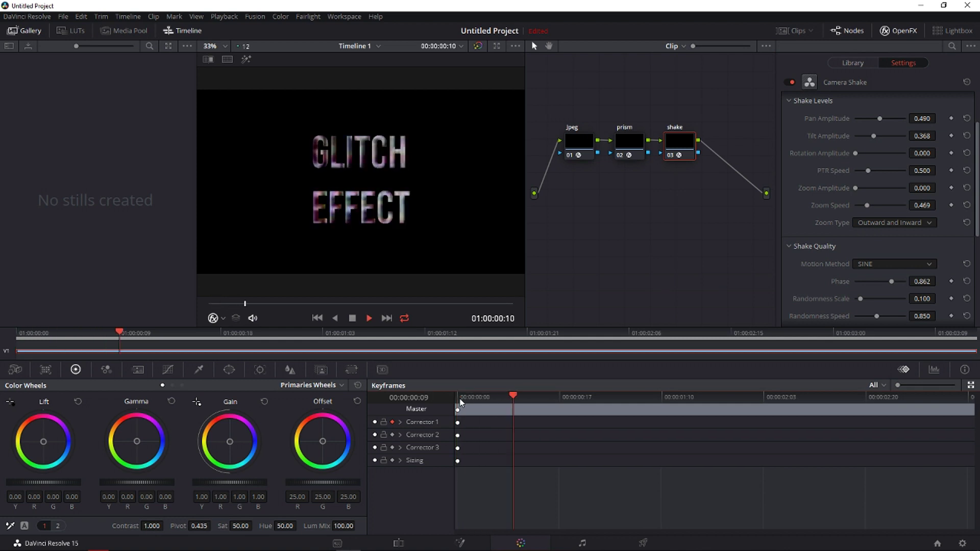
{"action": "left_click", "coordinate": [461, 401]}
{"action": "left_click", "coordinate": [467, 400]}
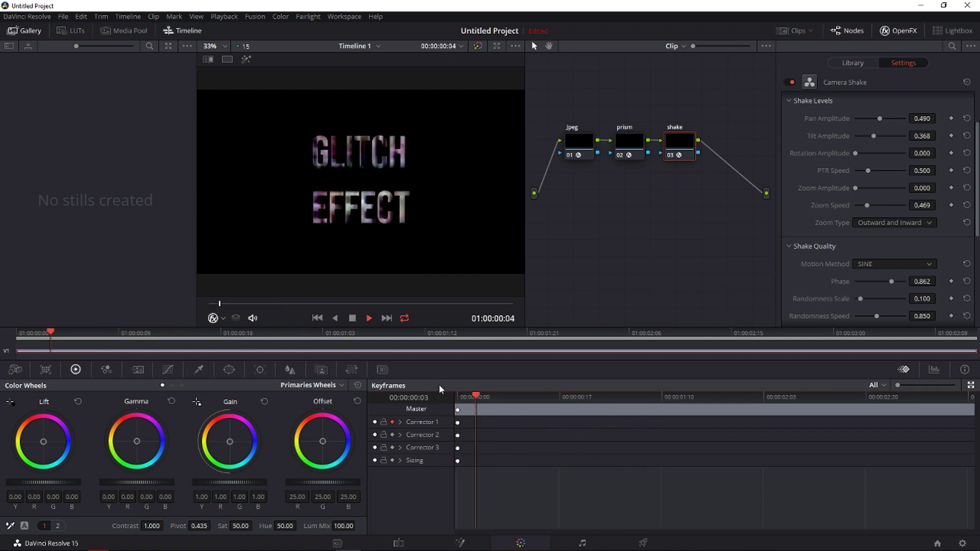
{"action": "key", "text": "space"}
{"action": "left_click", "coordinate": [460, 399]}
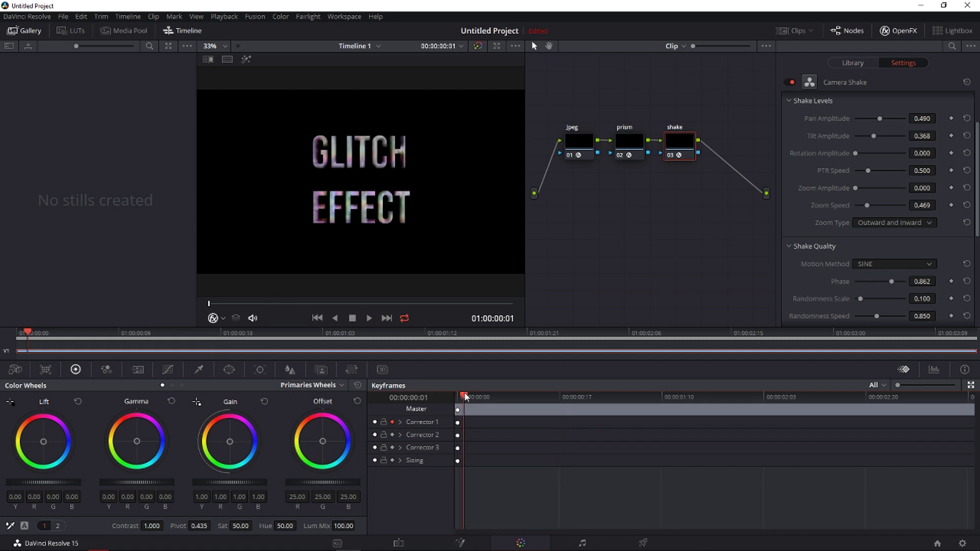
{"action": "scroll", "coordinate": [843, 199], "scroll_direction": "up", "scroll_amount": 2}
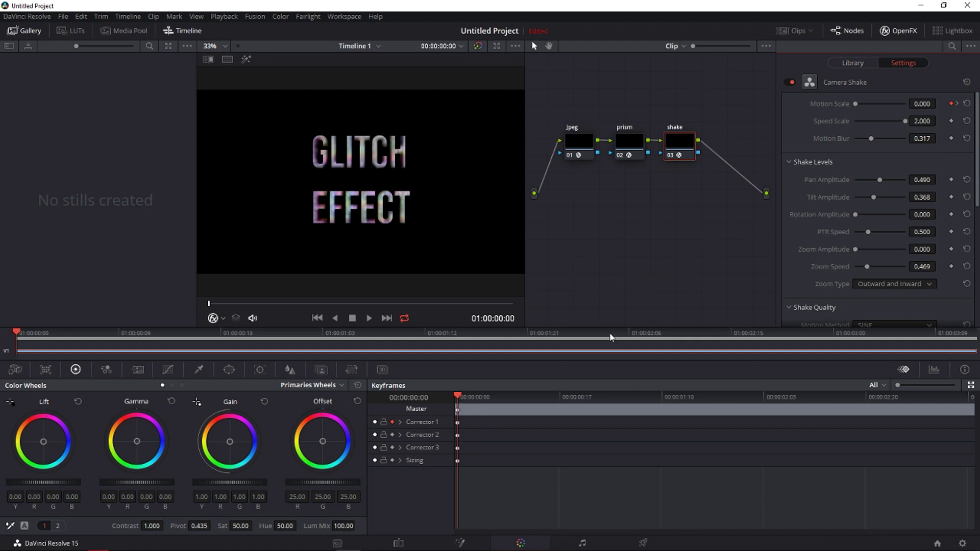
{"action": "scroll", "coordinate": [817, 236], "scroll_direction": "down", "scroll_amount": 5}
{"action": "scroll", "coordinate": [810, 234], "scroll_direction": "up", "scroll_amount": 3}
Step: On the Edit page, blade the Glitch effect title at 01:00:00:18
{"action": "left_click", "coordinate": [337, 544]}
{"action": "left_click", "coordinate": [399, 544]}
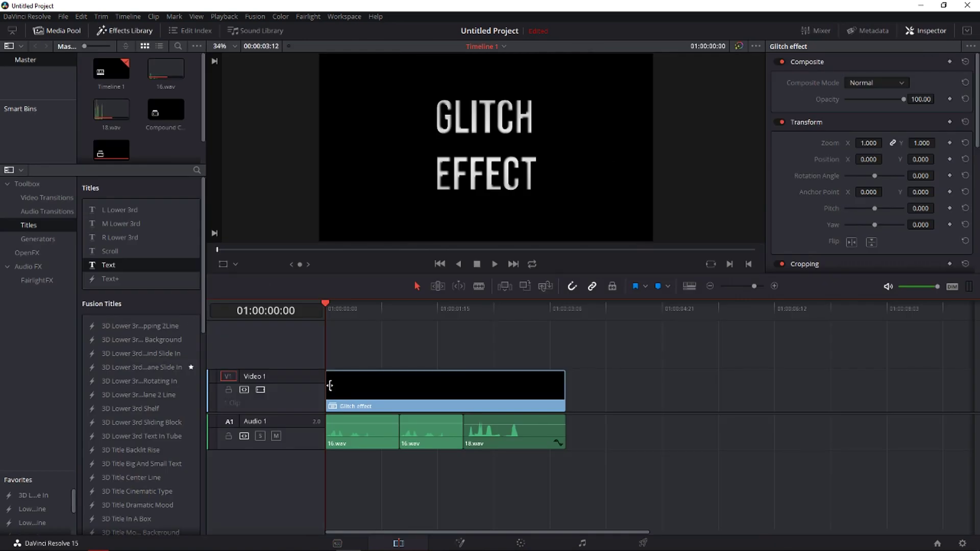
{"action": "key", "text": "space"}
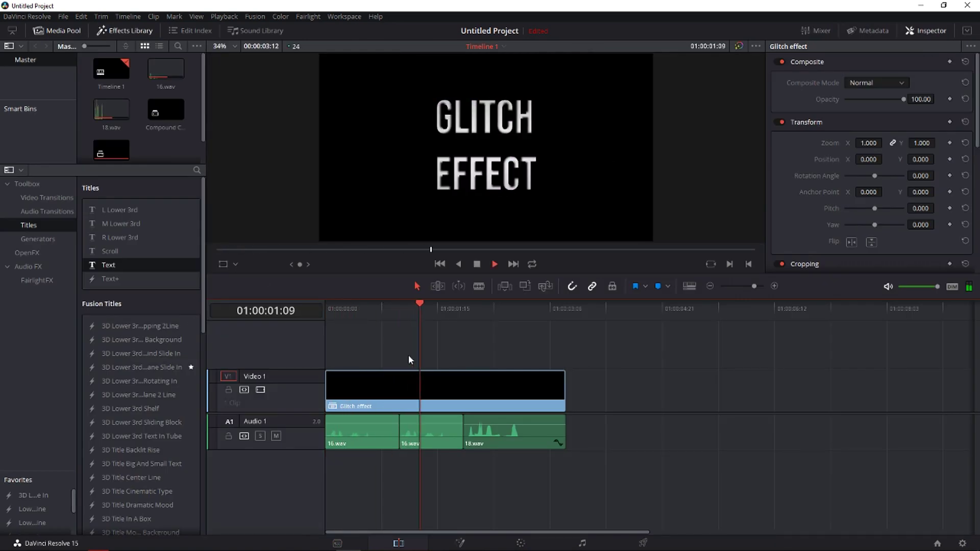
{"action": "left_click", "coordinate": [401, 311]}
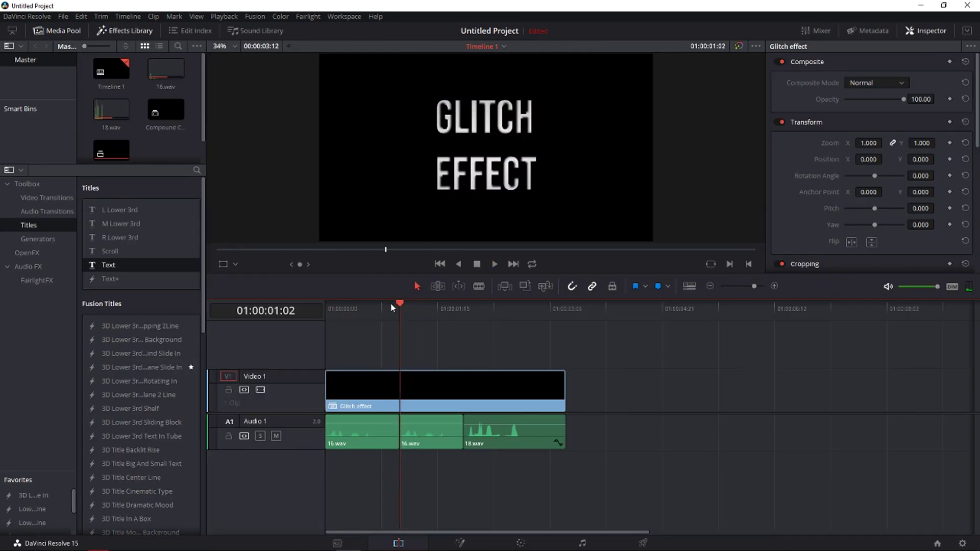
{"action": "left_click_drag", "start_coordinate": [398, 309], "coordinate": [377, 306]}
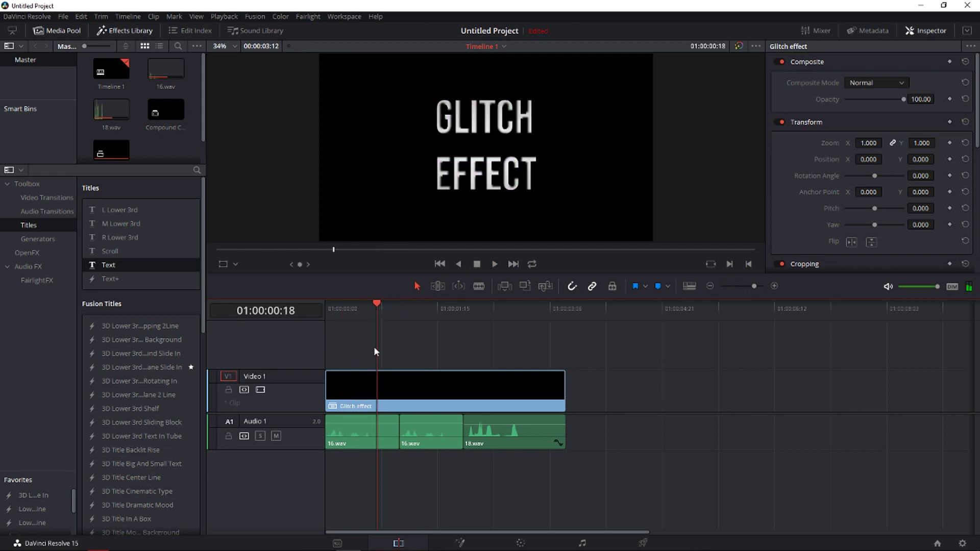
{"action": "key", "text": "b"}
{"action": "left_click", "coordinate": [378, 388]}
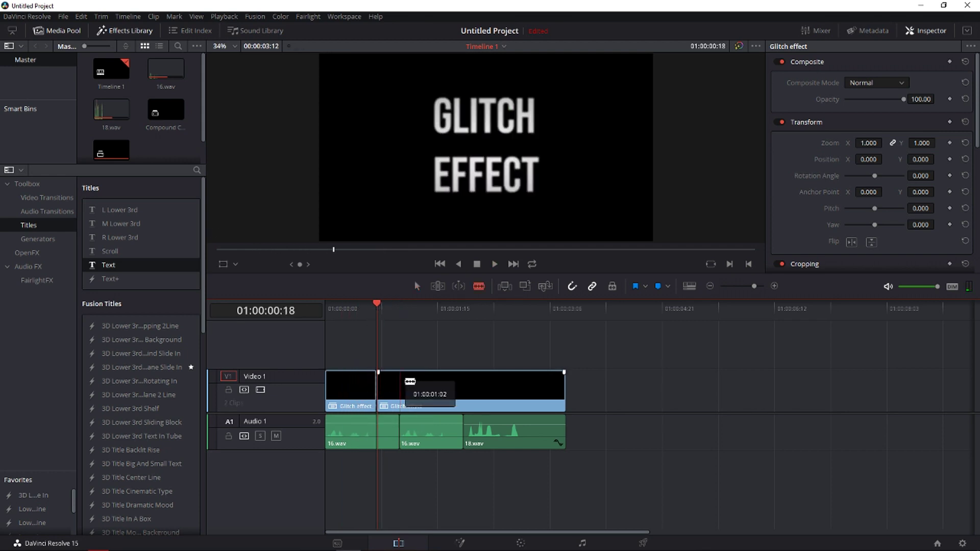
Step: Delete the title's right part after the cut and select the short remaining clip
{"action": "key", "text": "a"}
{"action": "left_click", "coordinate": [410, 389]}
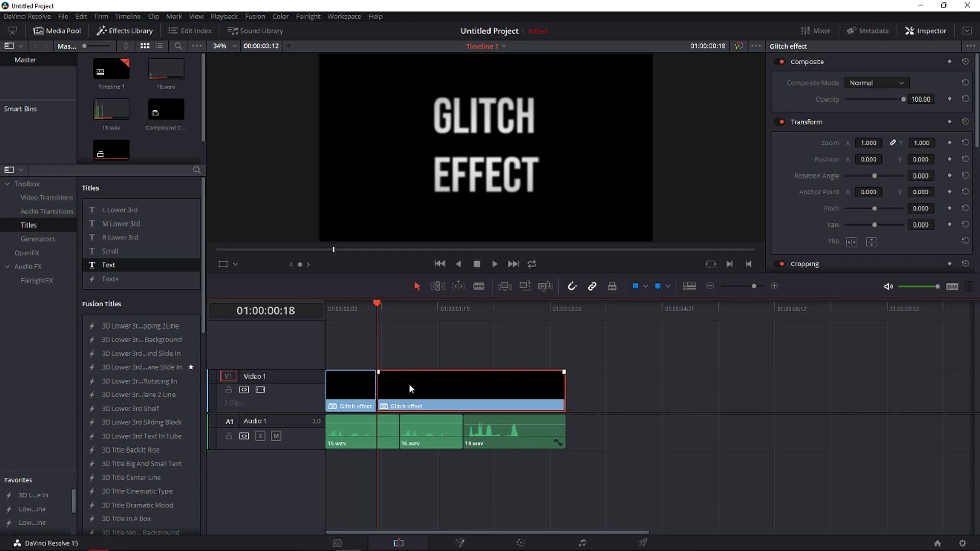
{"action": "key", "text": "Delete"}
{"action": "left_click", "coordinate": [352, 394]}
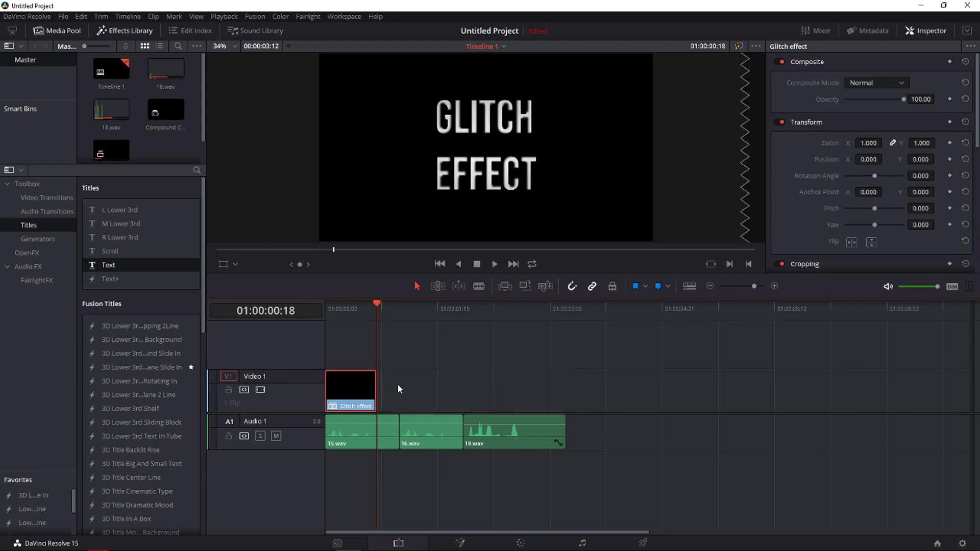
Step: Paste two copies of the short clip back to back on Video 1 and play all three
{"action": "key", "text": "ctrl+c"}
{"action": "key", "text": "ctrl+v"}
{"action": "left_click_drag", "start_coordinate": [395, 387], "coordinate": [419, 389]}
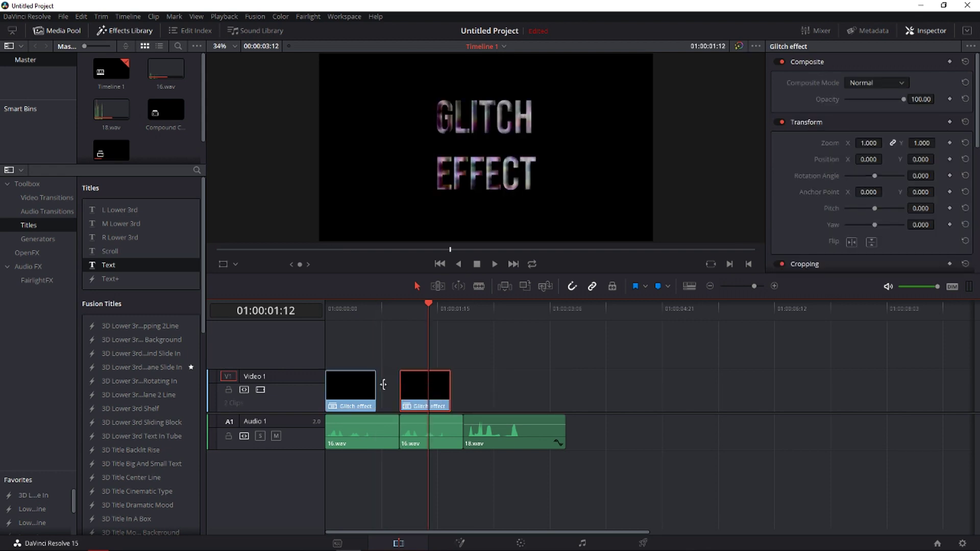
{"action": "left_click", "coordinate": [488, 387]}
{"action": "key", "text": "ctrl+v"}
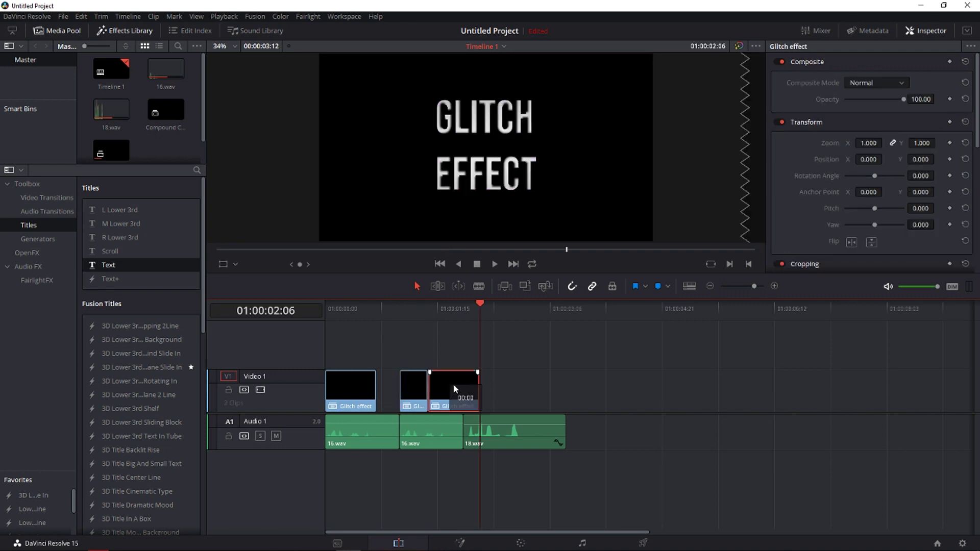
{"action": "left_click_drag", "start_coordinate": [455, 389], "coordinate": [481, 387]}
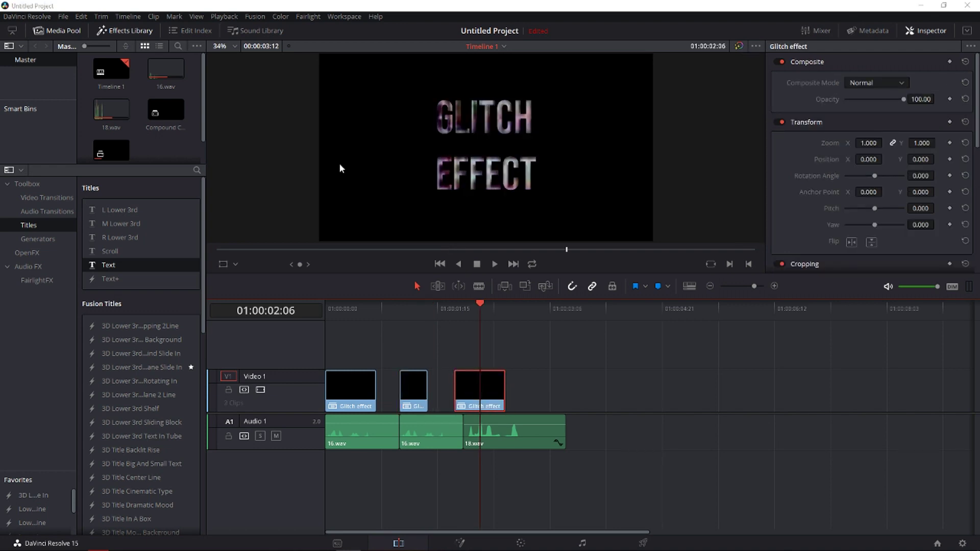
{"action": "left_click", "coordinate": [326, 307]}
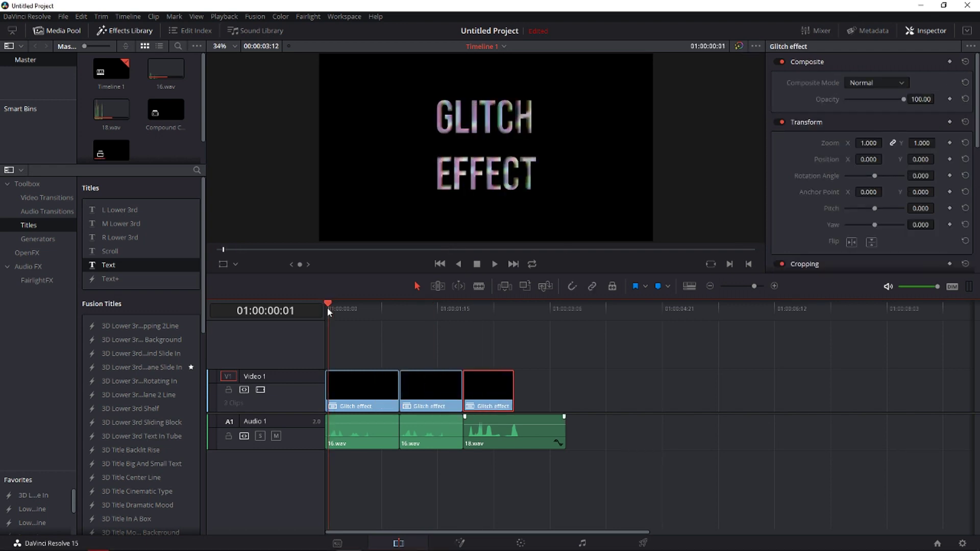
{"action": "key", "text": "space"}
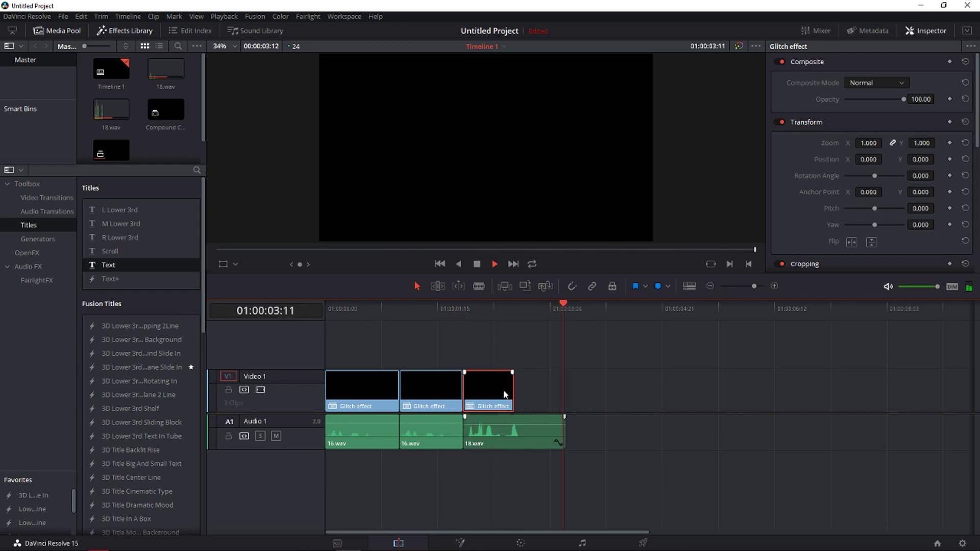
Step: Drag the end of 18.wav on Audio 1 left to finish with the third glitch clip
{"action": "left_click_drag", "start_coordinate": [562, 427], "coordinate": [515, 427]}
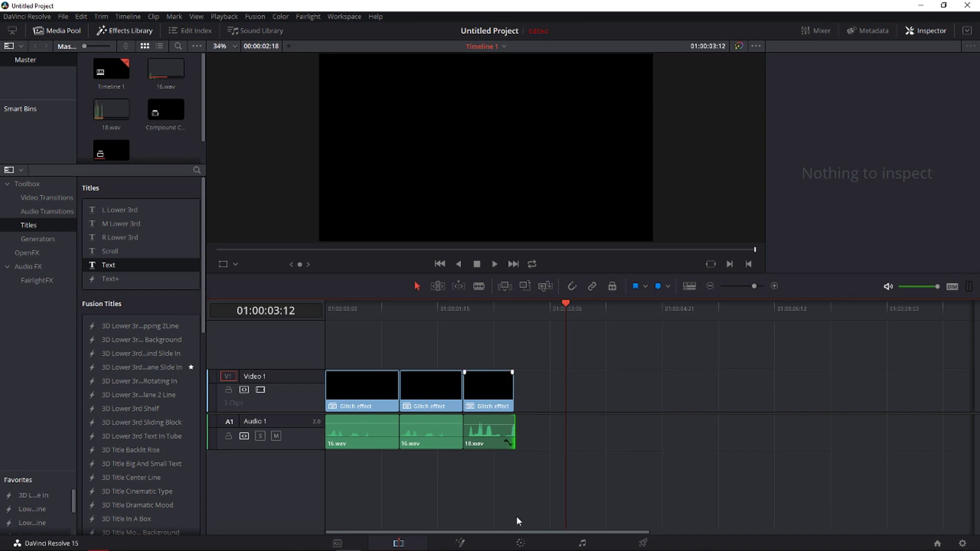